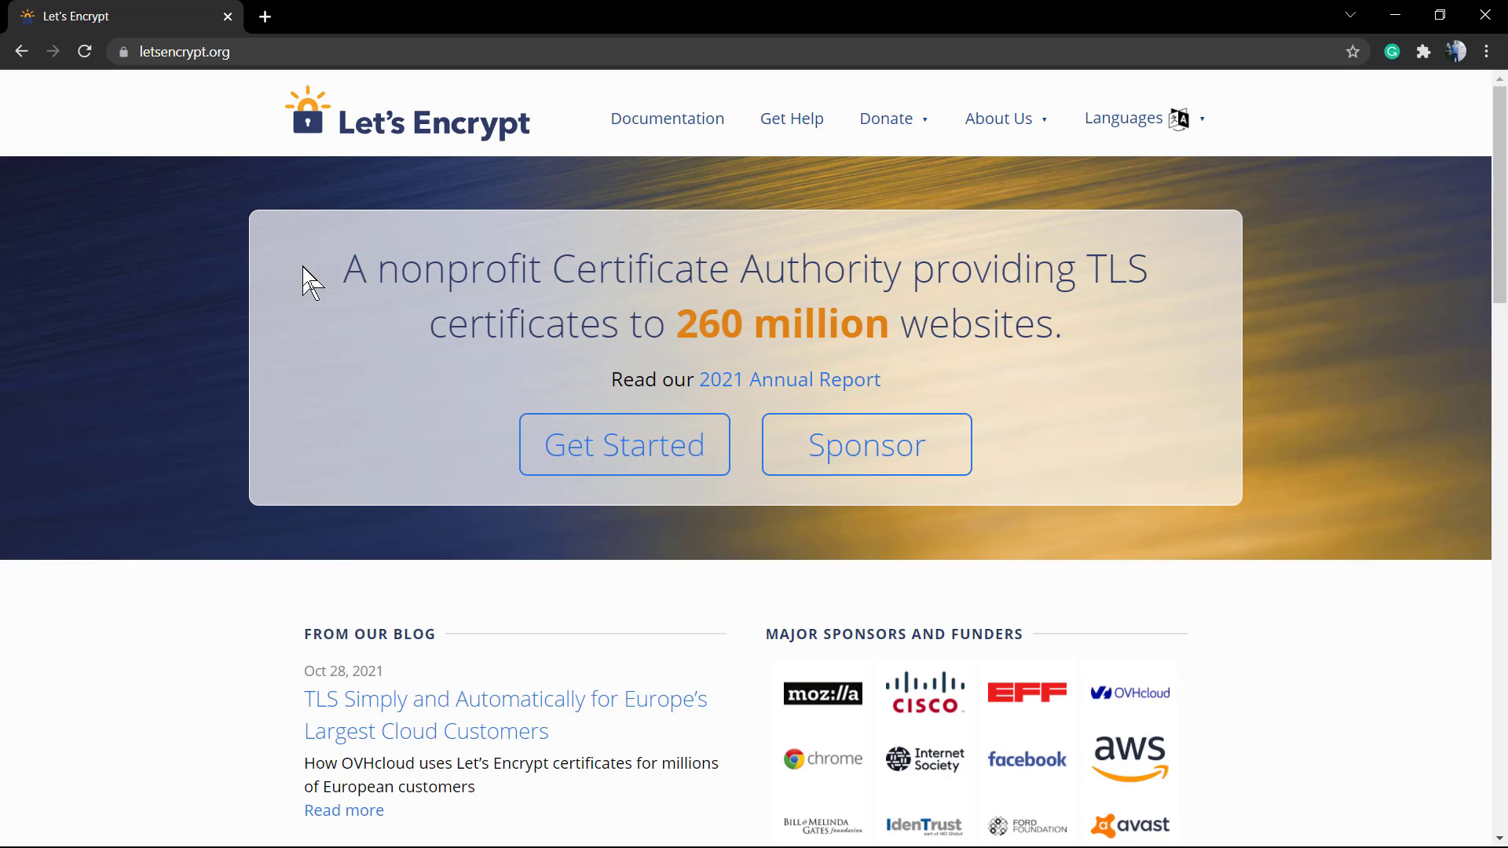
# Step: Scroll through the Let's Encrypt page and open the Getting Started guide
pyautogui.scroll(-5, 303, 266)
pyautogui.scroll(-4, 695, 314)
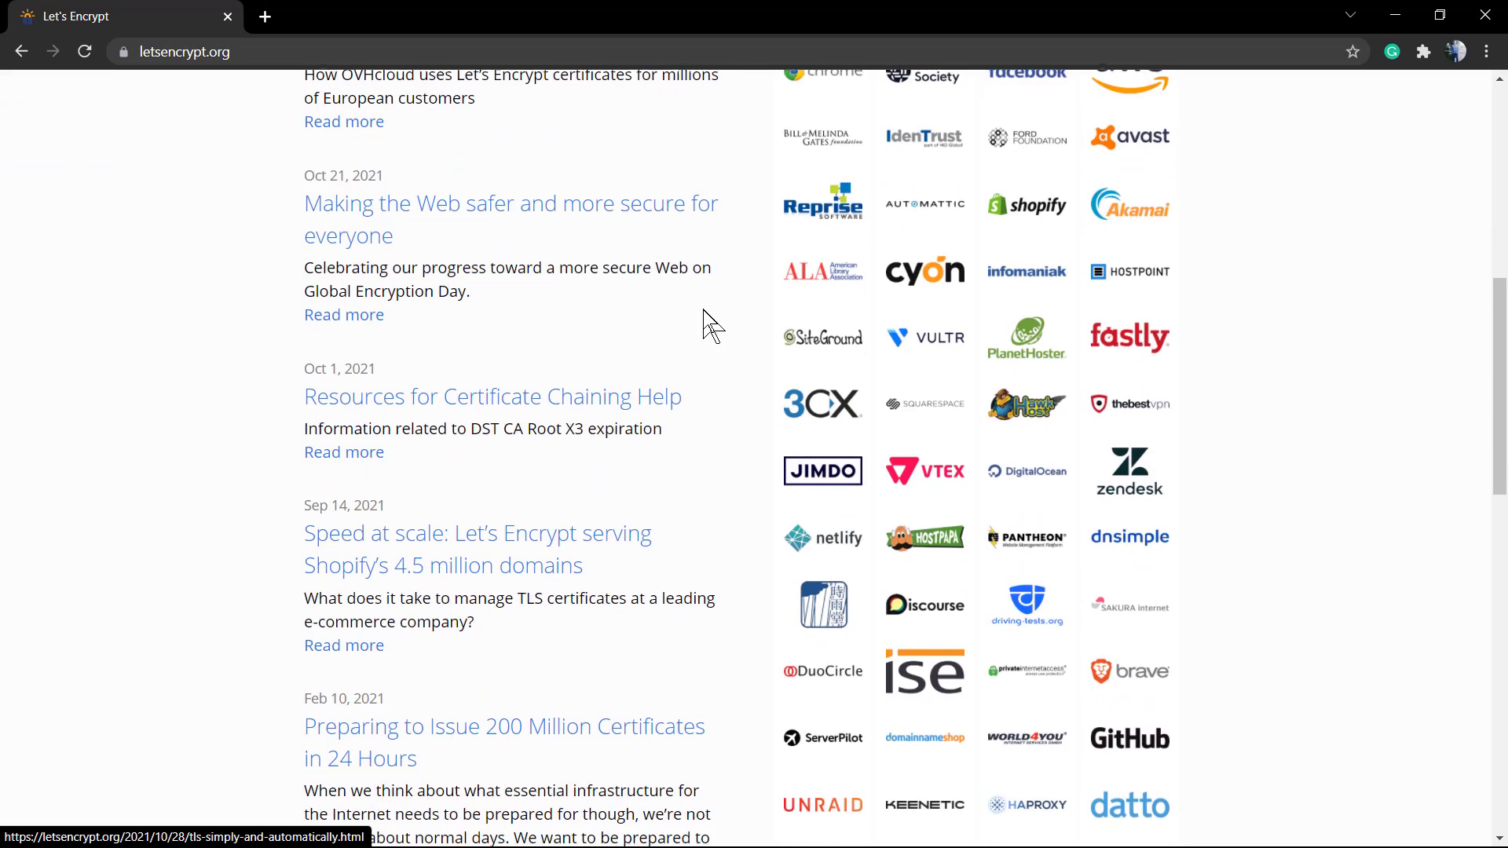
pyautogui.scroll(-2, 704, 311)
pyautogui.scroll(-4, 705, 311)
pyautogui.scroll(-2, 704, 311)
pyautogui.scroll(-4, 704, 311)
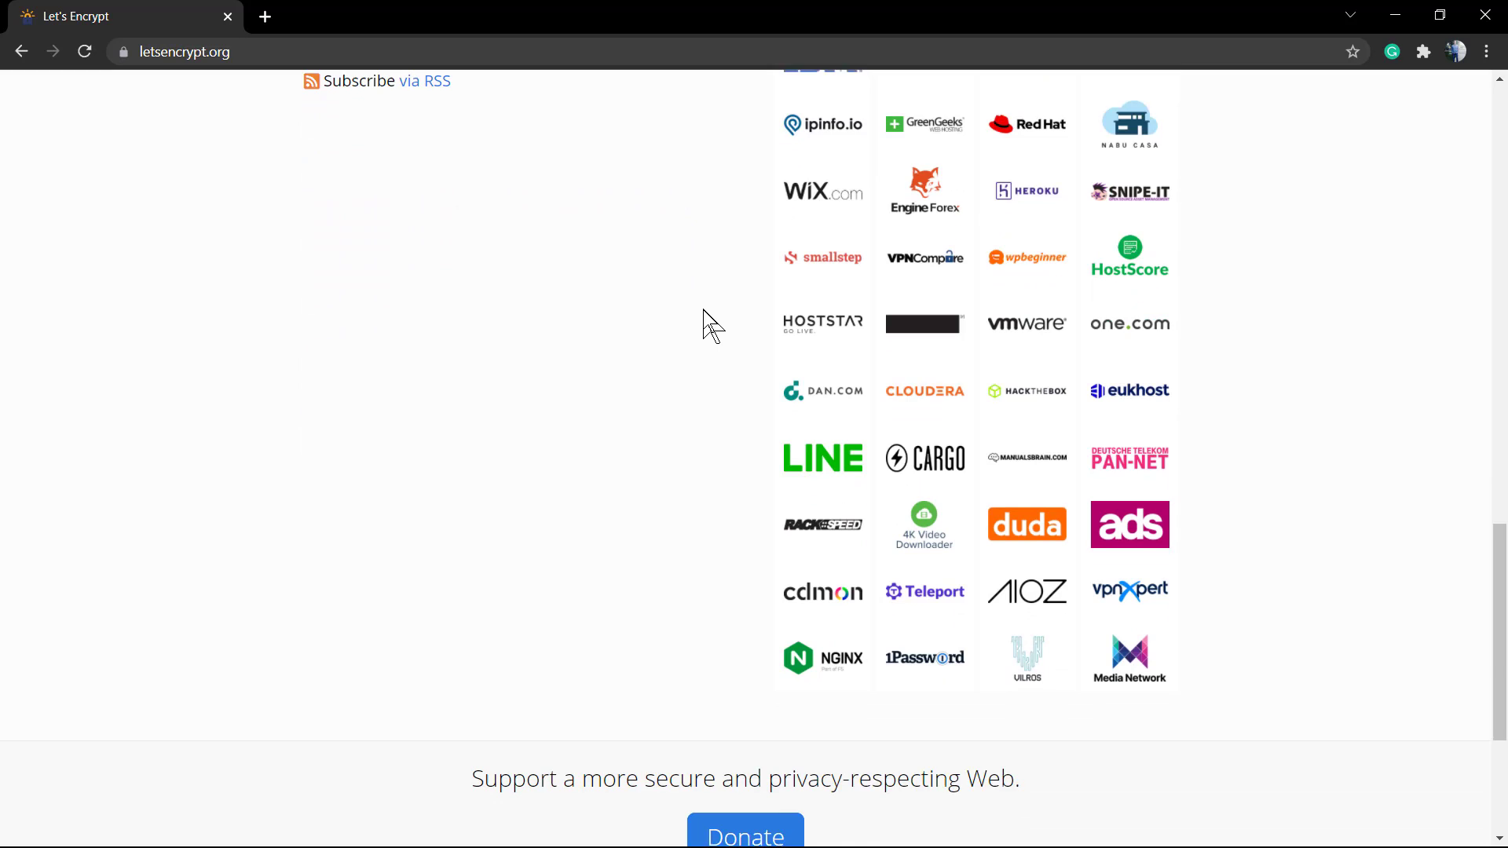
pyautogui.scroll(-1, 704, 311)
pyautogui.scroll(-3, 704, 311)
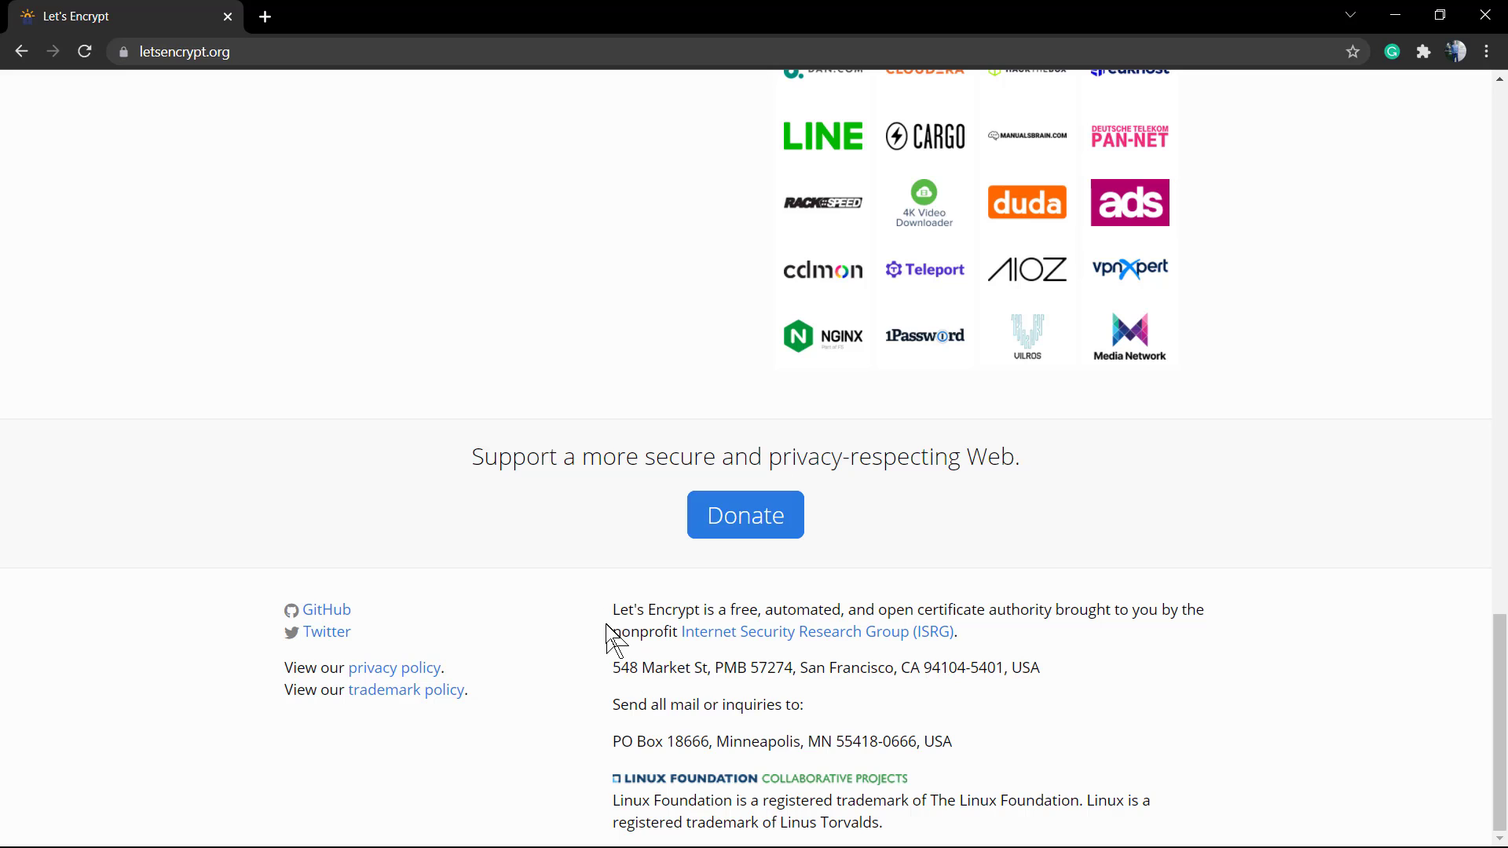
pyautogui.scroll(15, 622, 566)
pyautogui.scroll(8, 623, 562)
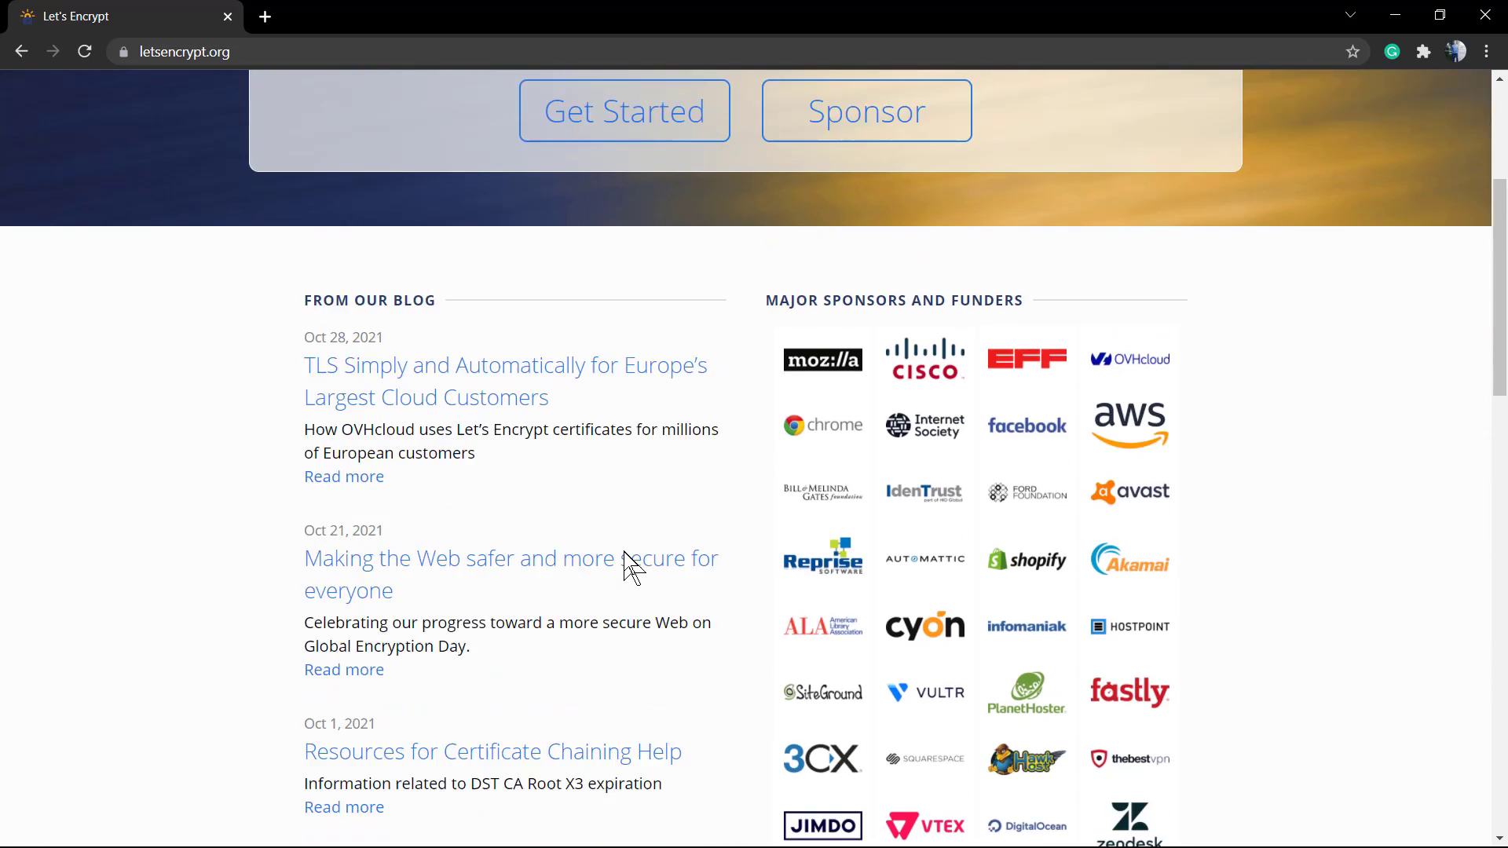
pyautogui.scroll(4, 624, 551)
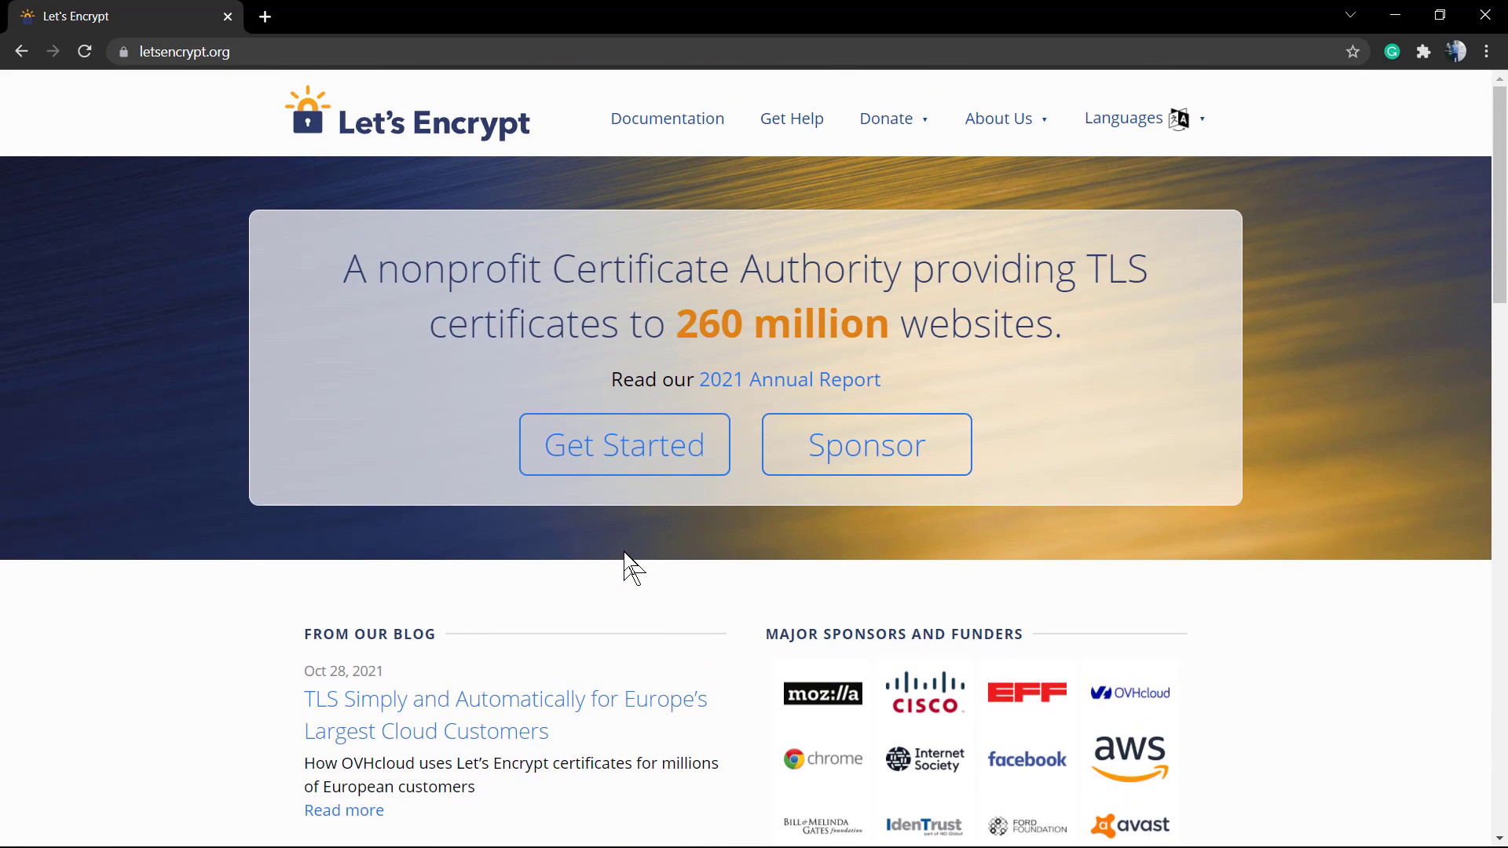
pyautogui.click(903, 124)
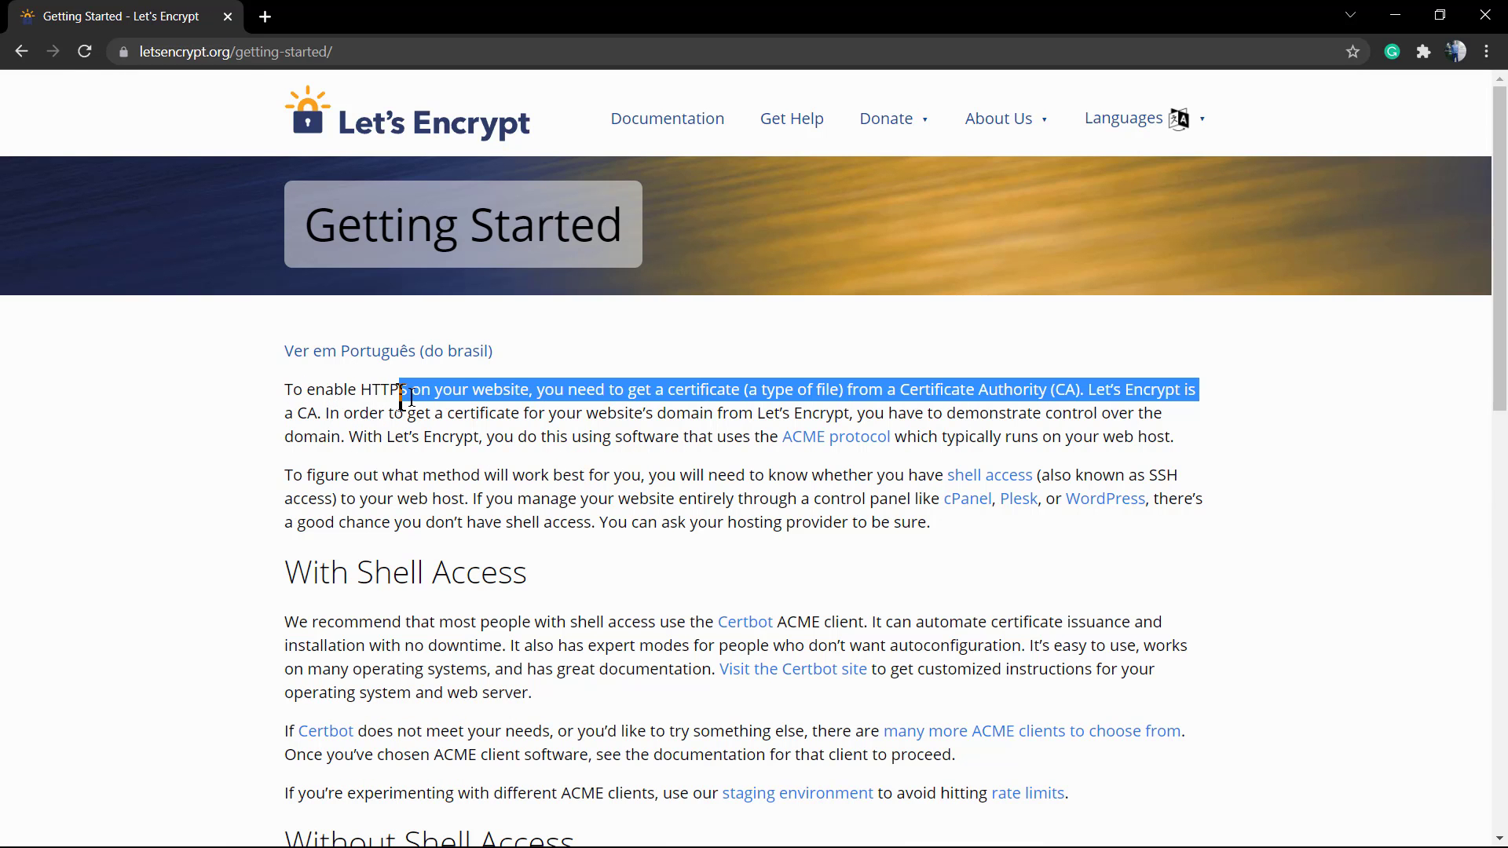
# Step: Select the guide's opening paragraph about enabling HTTPS, then clear the selection
pyautogui.moveTo(282, 412); pyautogui.dragTo(463, 391)
pyautogui.tripleClick(507, 393)
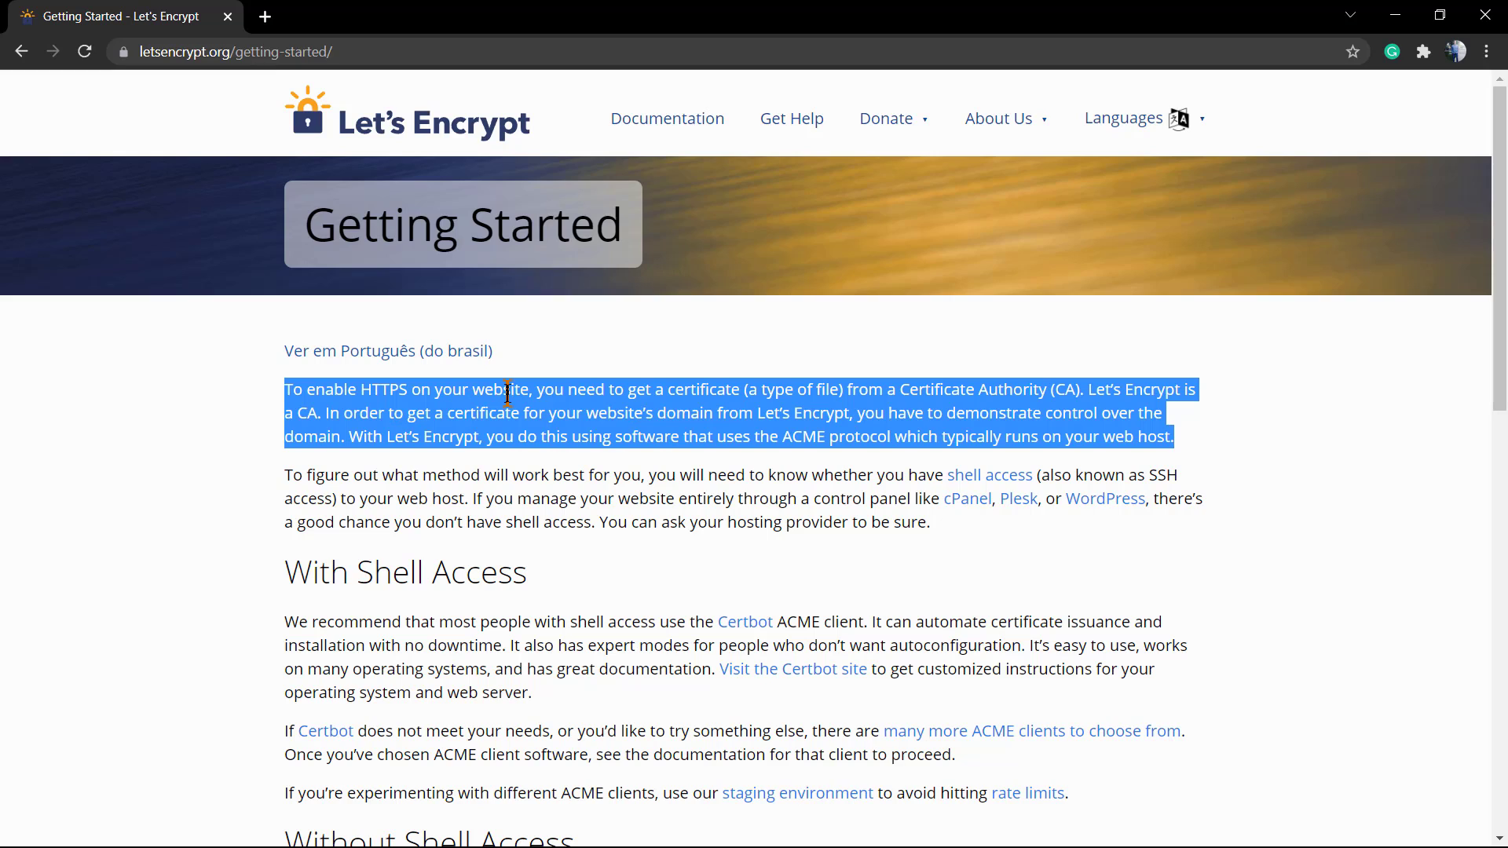
pyautogui.scroll(-4, 507, 392)
pyautogui.scroll(-4, 507, 393)
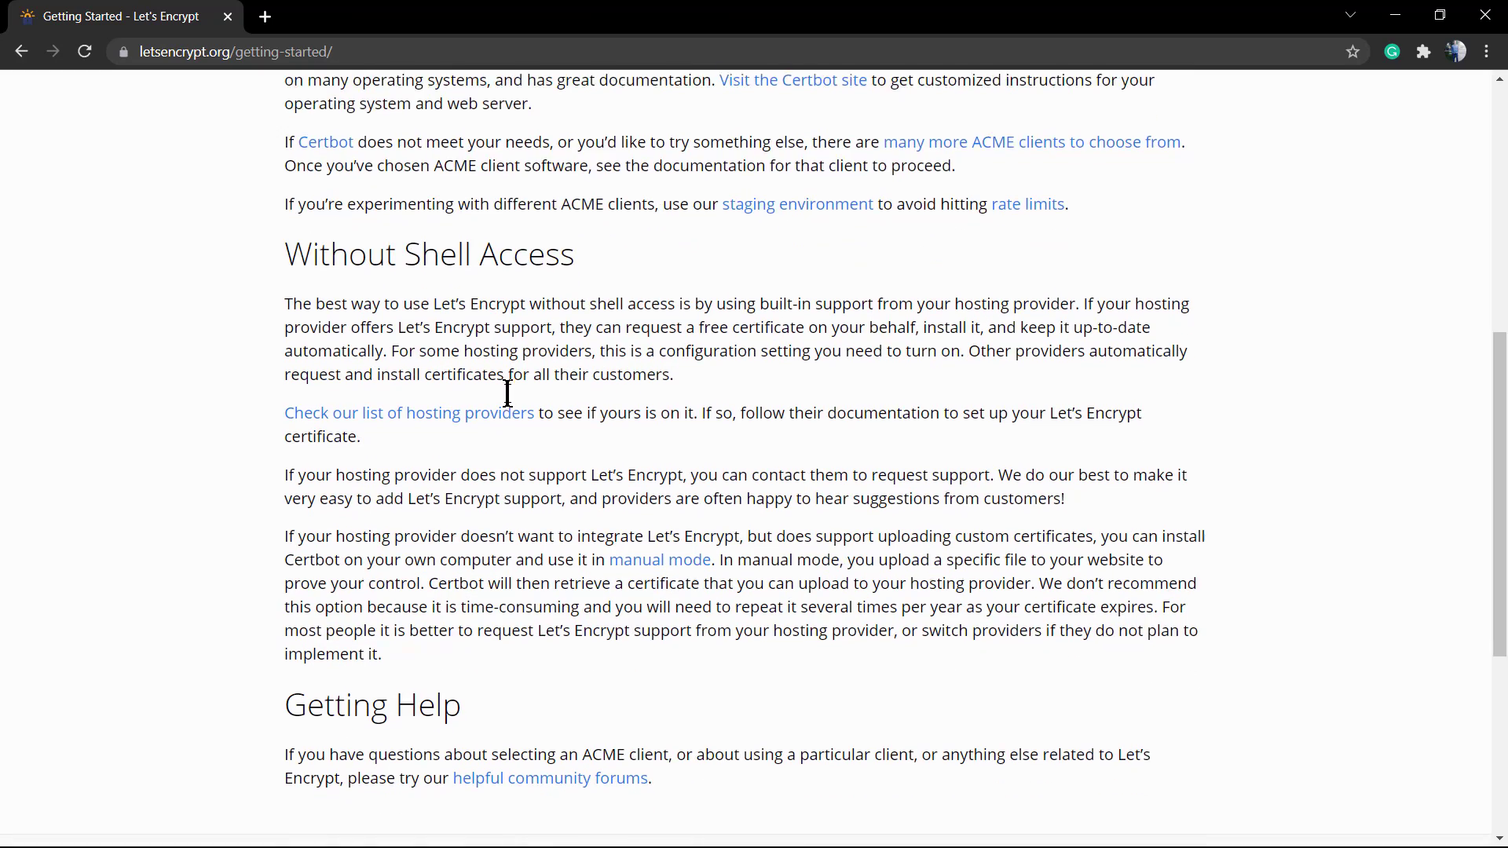
pyautogui.scroll(-3, 507, 393)
pyautogui.scroll(-3, 507, 392)
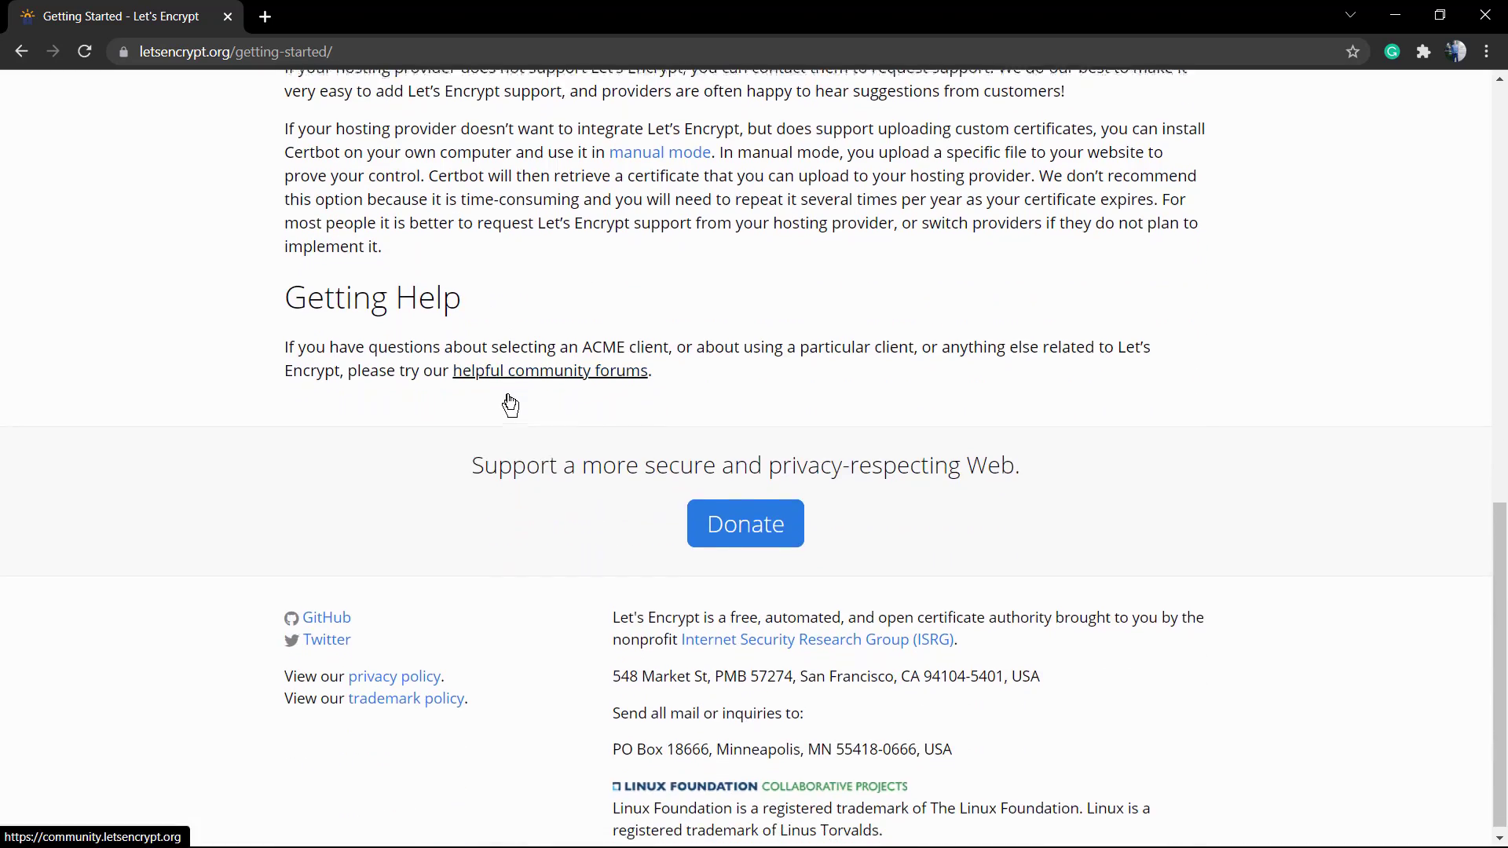
pyautogui.scroll(12, 508, 394)
pyautogui.scroll(2, 508, 394)
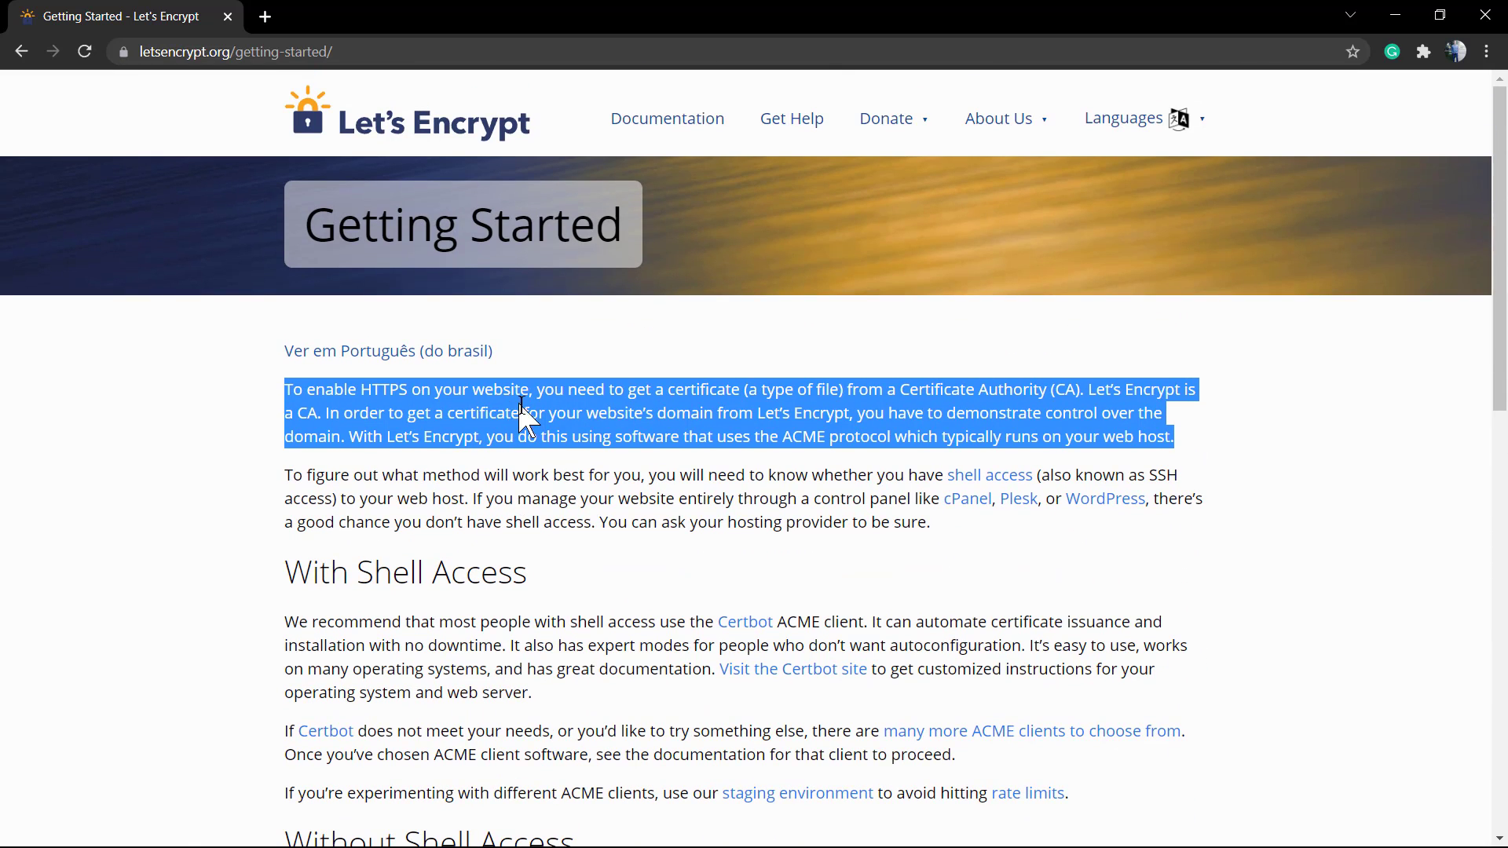
pyautogui.click(522, 406)
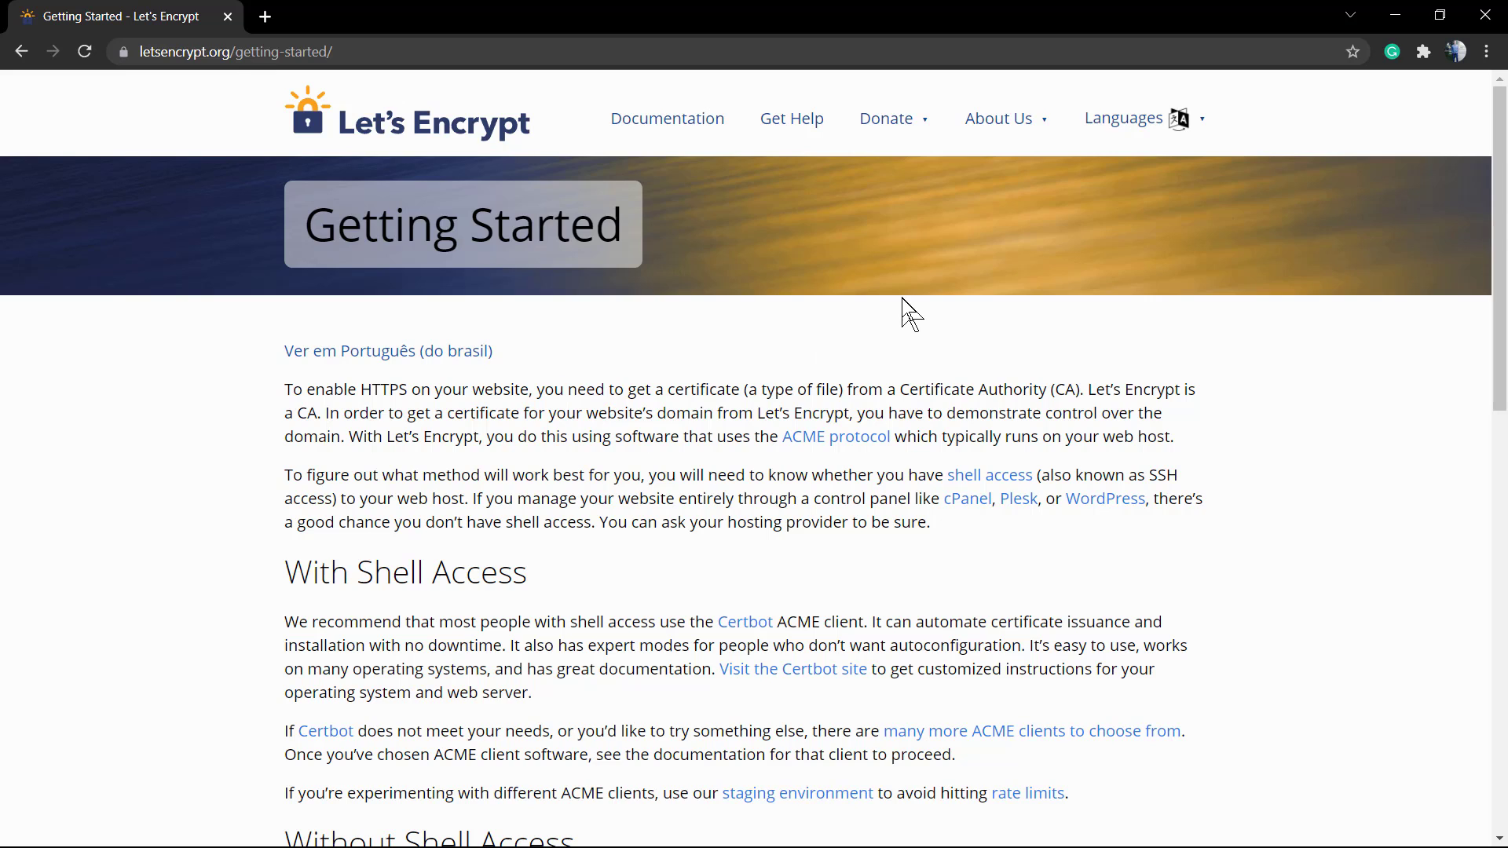
# Step: Scroll to the guide's Without Shell Access section
pyautogui.scroll(-3, 909, 314)
pyautogui.scroll(-10, 903, 310)
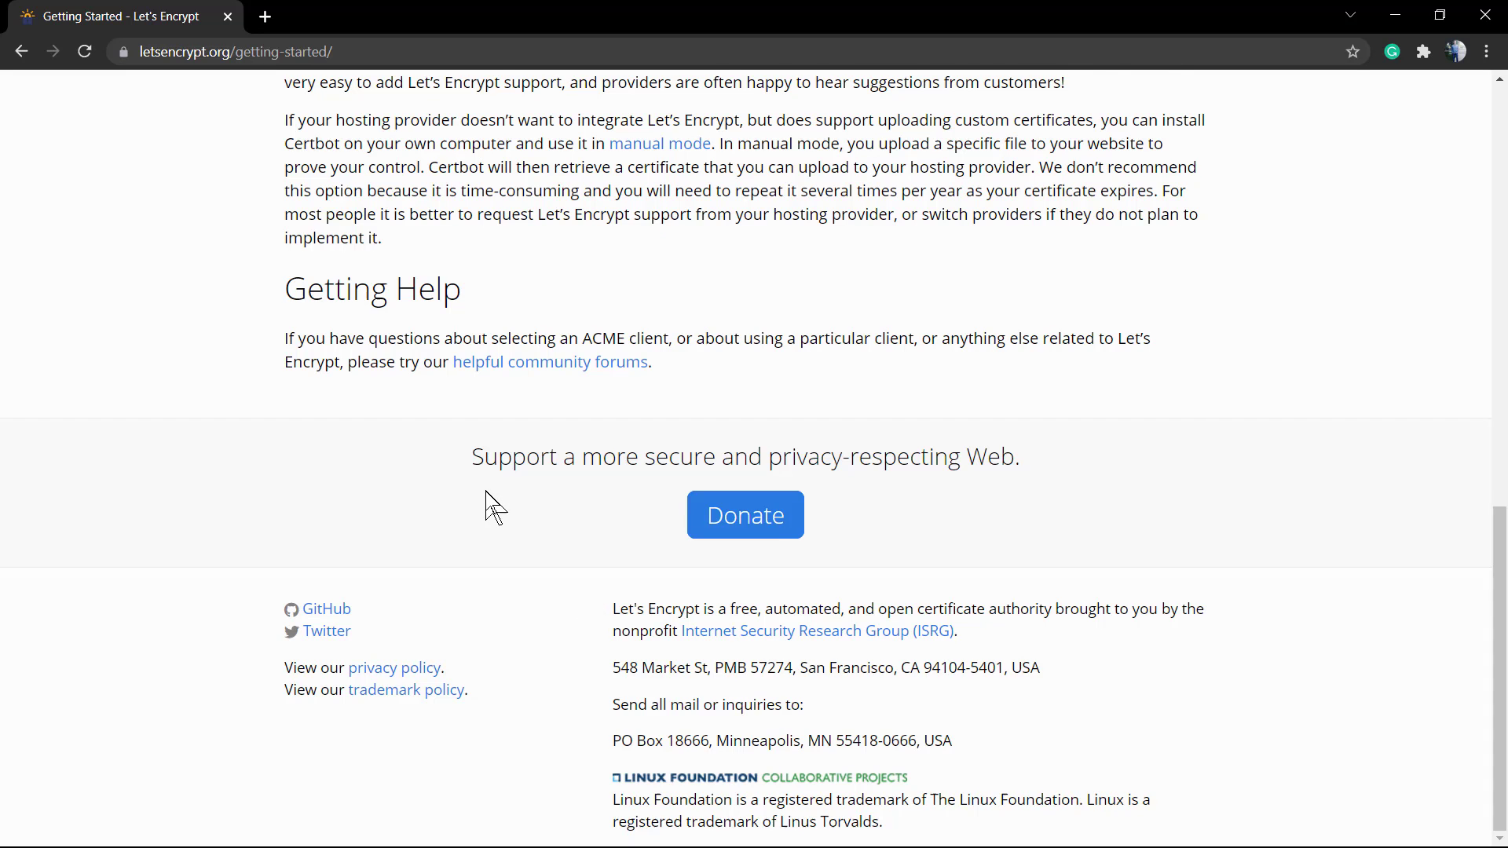
pyautogui.scroll(1, 483, 506)
pyautogui.scroll(2, 464, 507)
pyautogui.scroll(1, 468, 521)
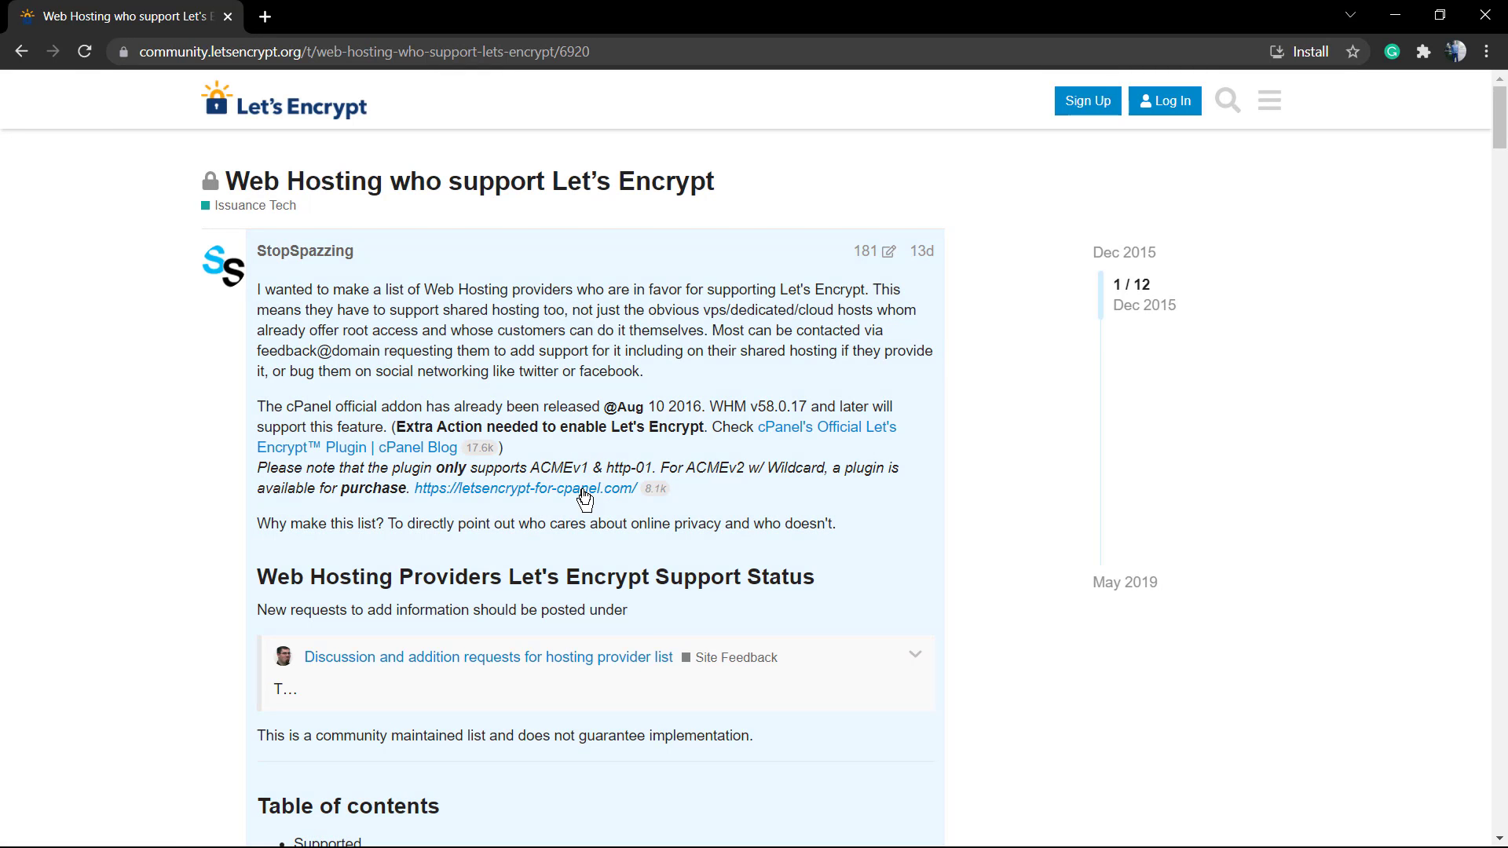
# Step: Browse the 'Web Hosting who support Let's Encrypt' thread's provider list
pyautogui.scroll(-3, 585, 503)
pyautogui.scroll(-1, 585, 503)
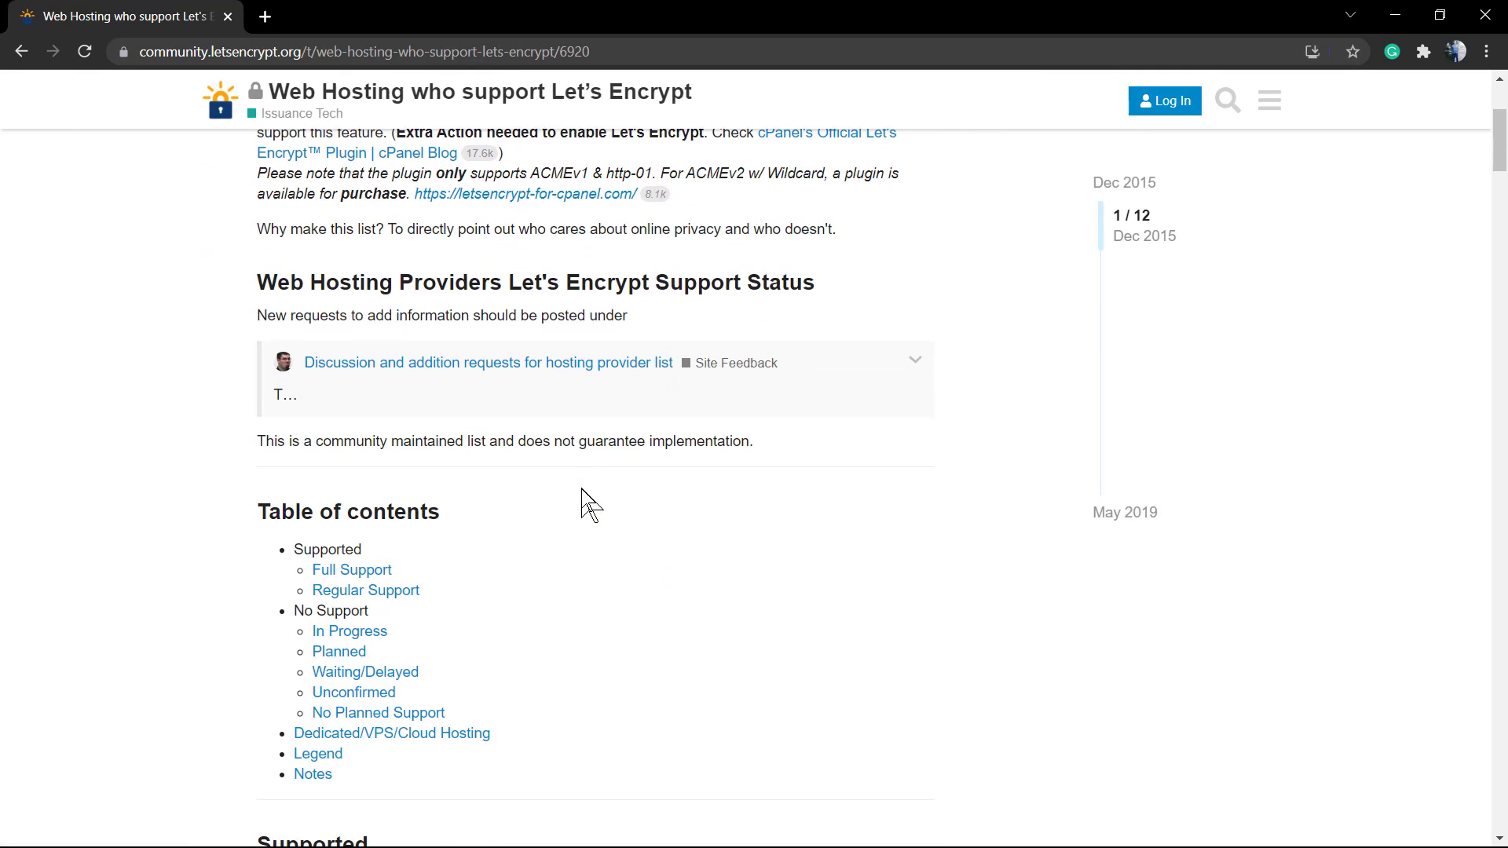
pyautogui.scroll(-2, 585, 503)
pyautogui.scroll(-3, 589, 506)
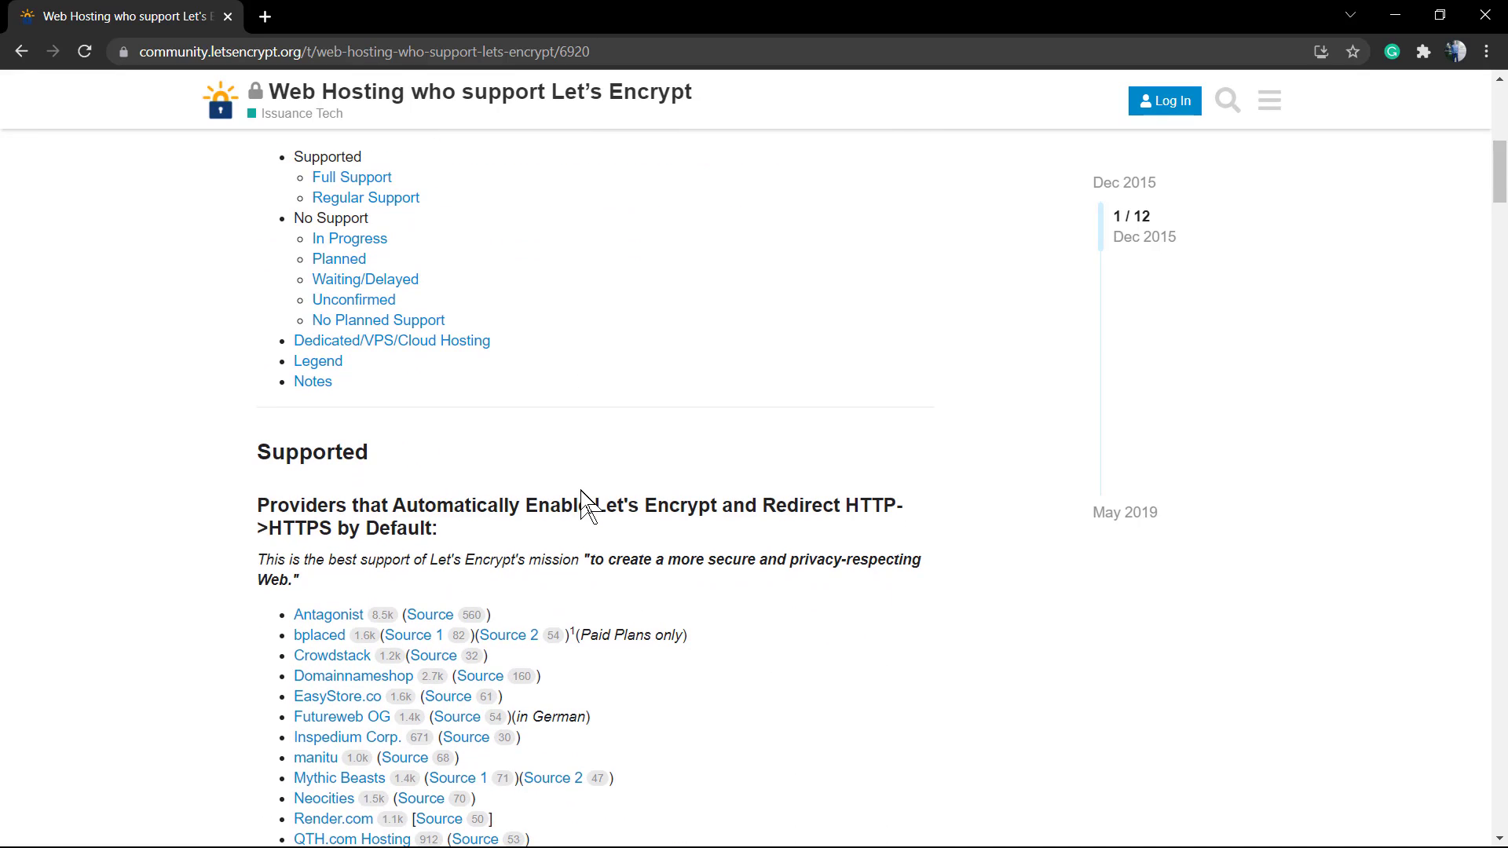
pyautogui.scroll(-1, 585, 503)
pyautogui.scroll(-1, 589, 506)
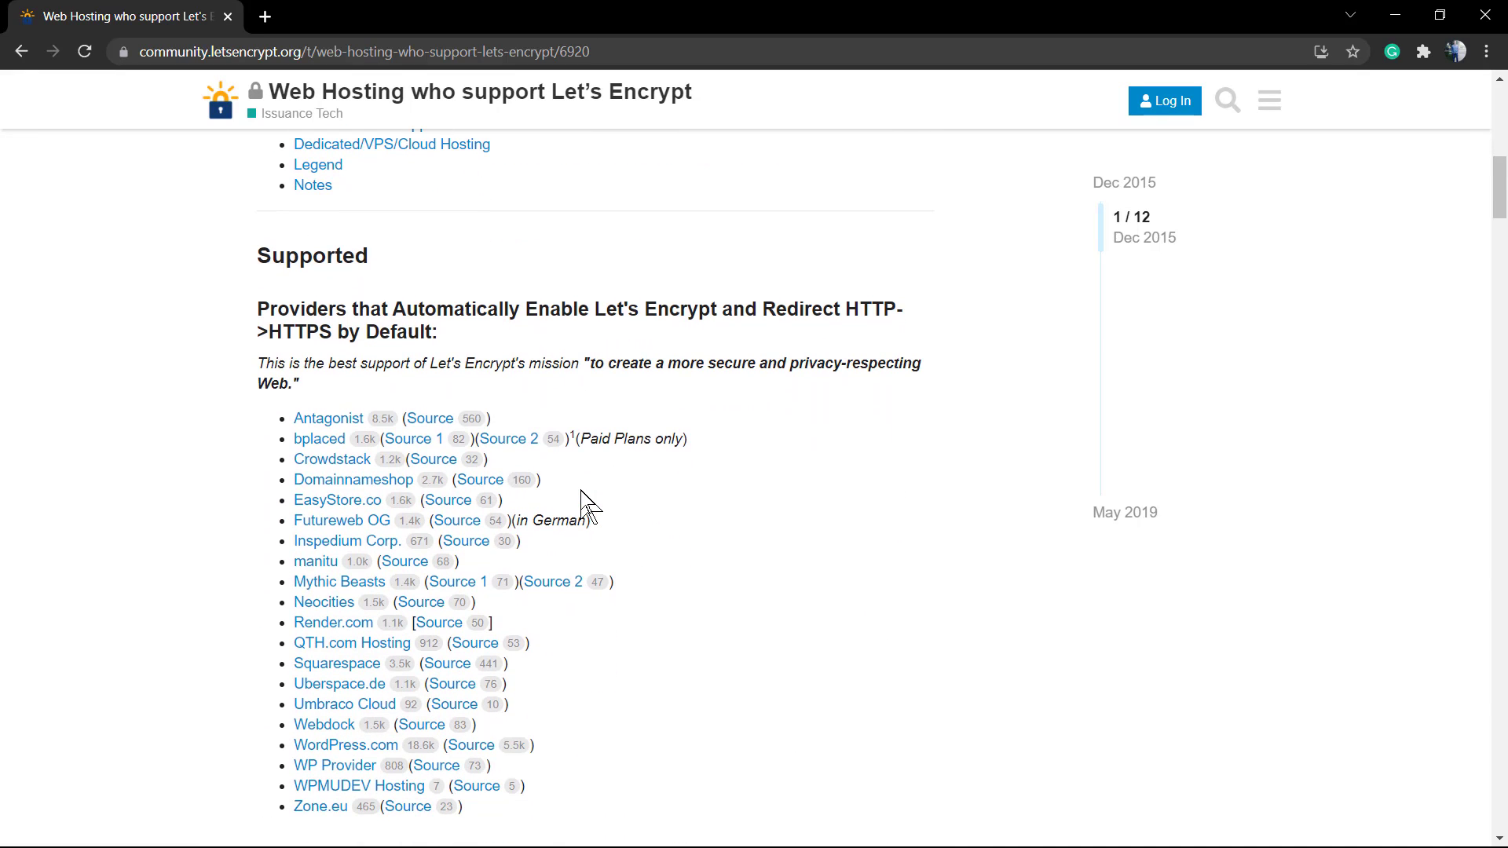
pyautogui.moveTo(360, 332)
pyautogui.scroll(-1, 518, 385)
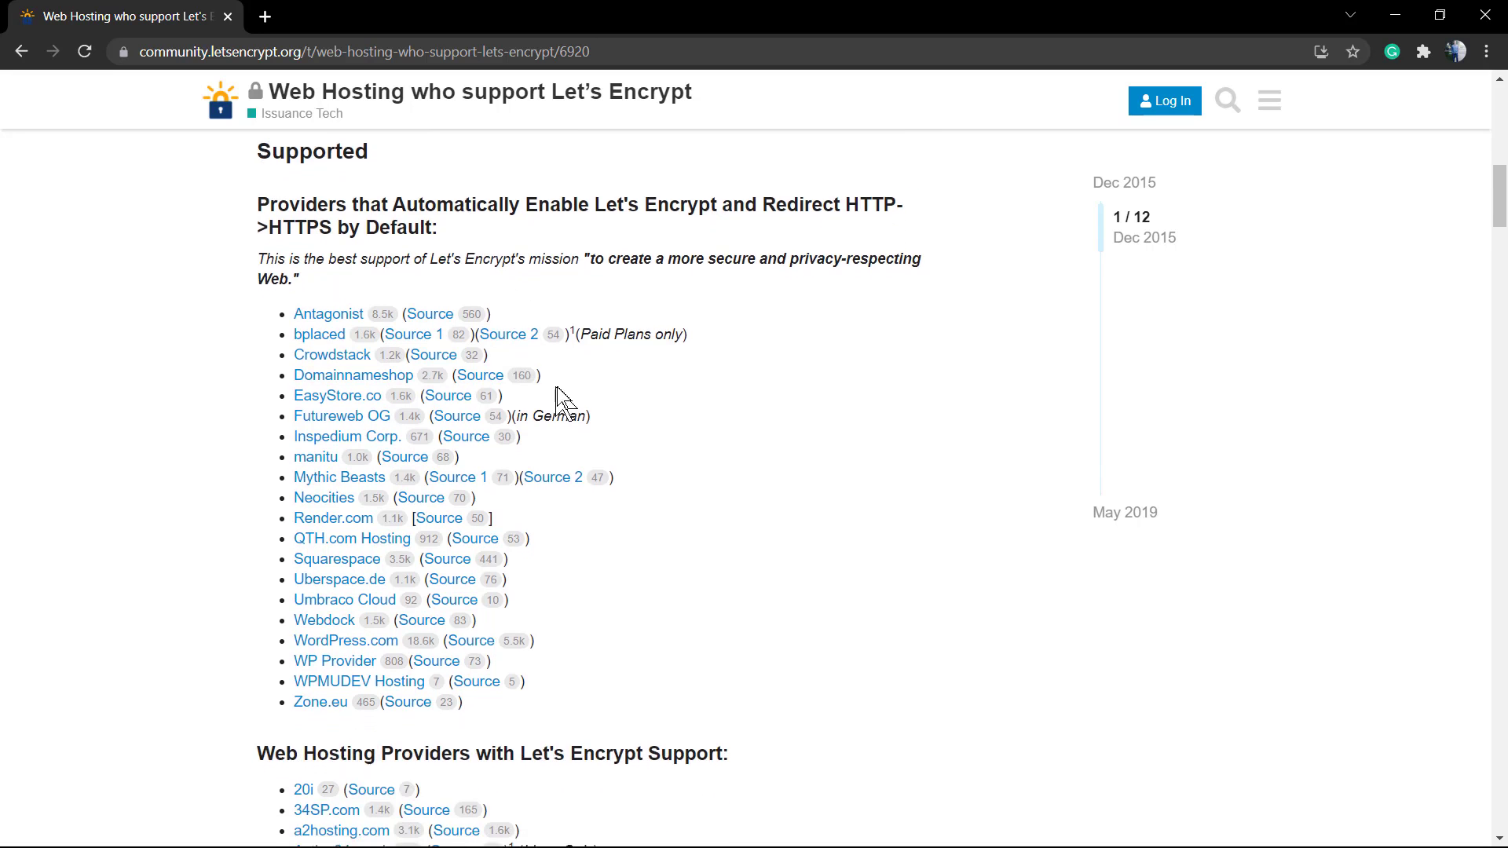
pyautogui.scroll(-1, 562, 400)
pyautogui.scroll(-1, 648, 432)
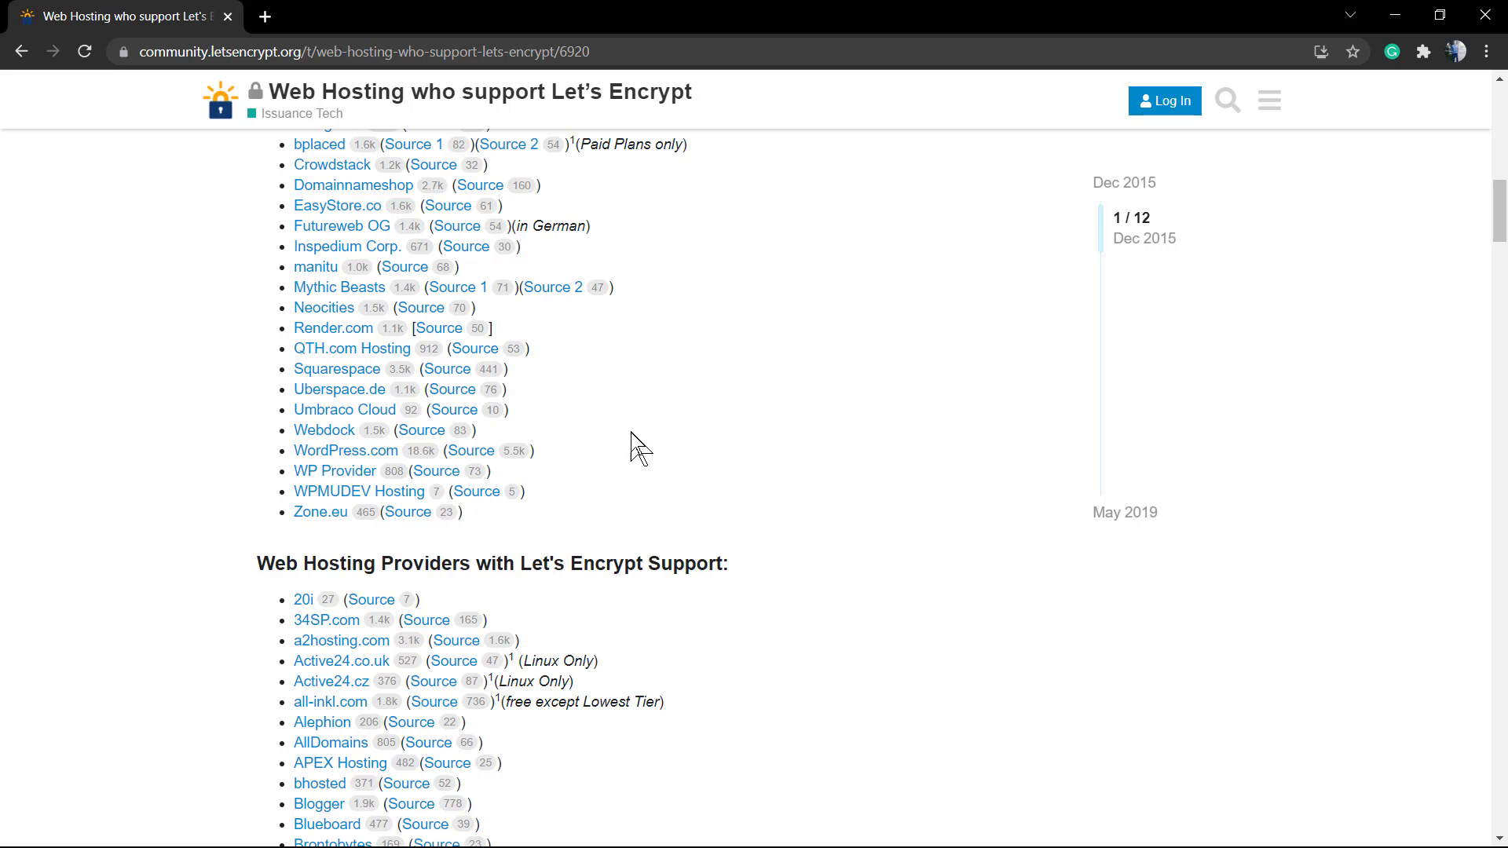
pyautogui.scroll(1, 633, 445)
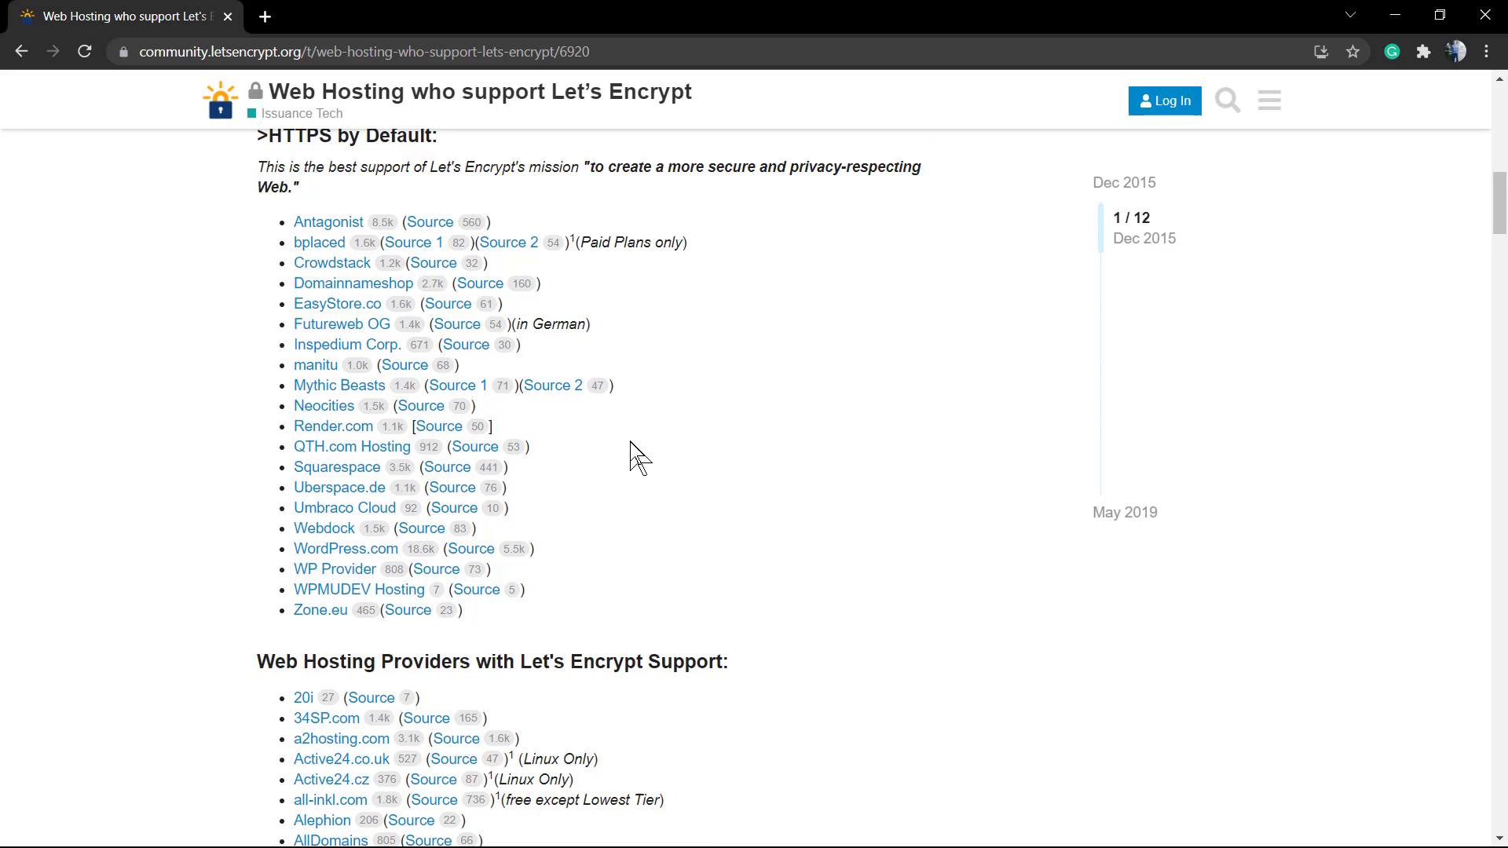
# Step: Scroll further down the provider list and highlight the Hostgator entry
pyautogui.scroll(-1, 640, 458)
pyautogui.scroll(-2, 640, 458)
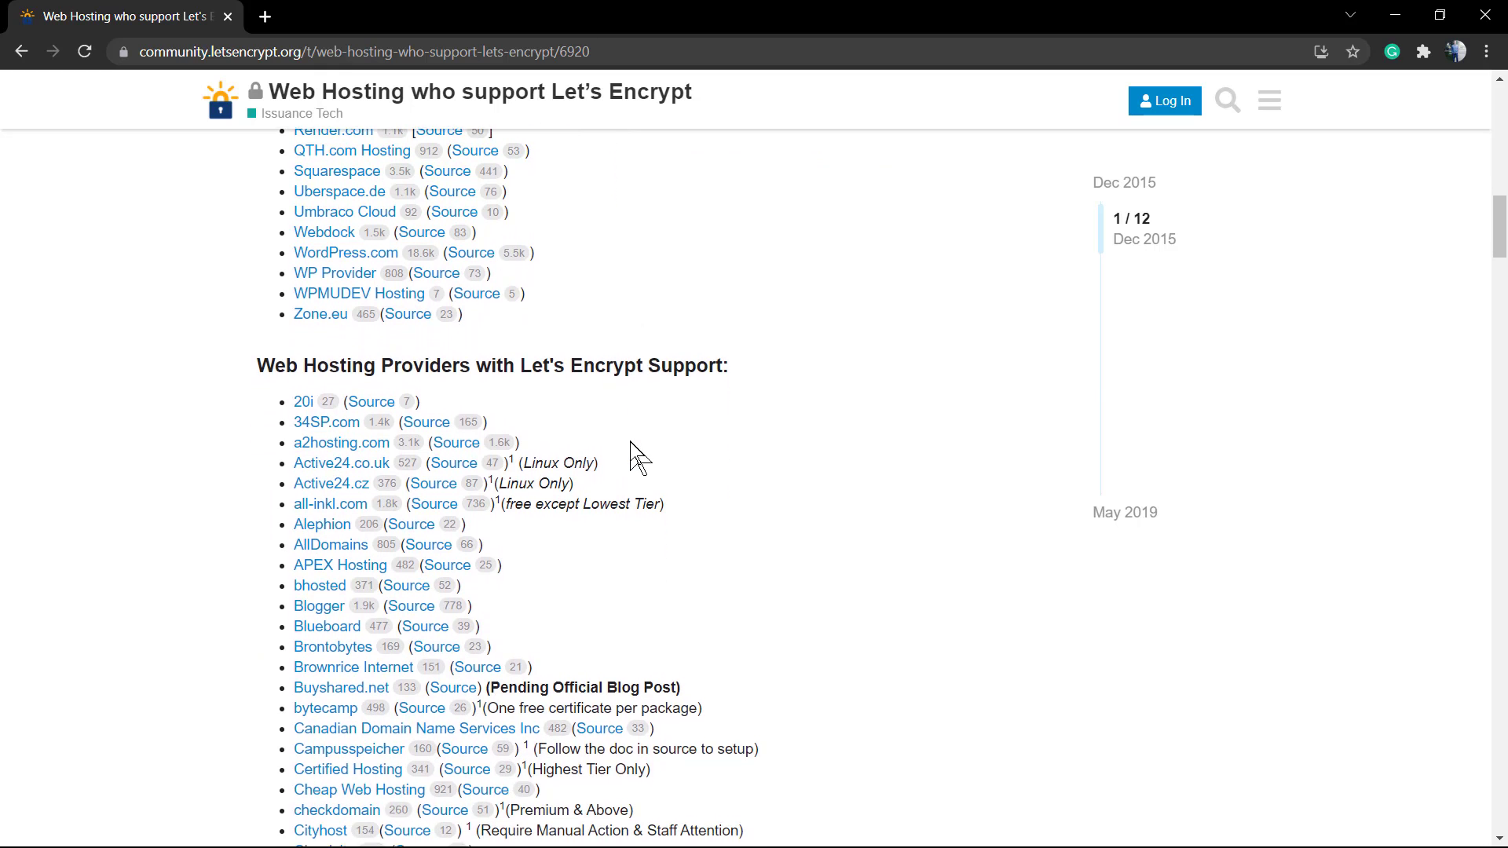
pyautogui.scroll(-1, 632, 455)
pyautogui.scroll(-1, 632, 455)
pyautogui.scroll(-1, 633, 453)
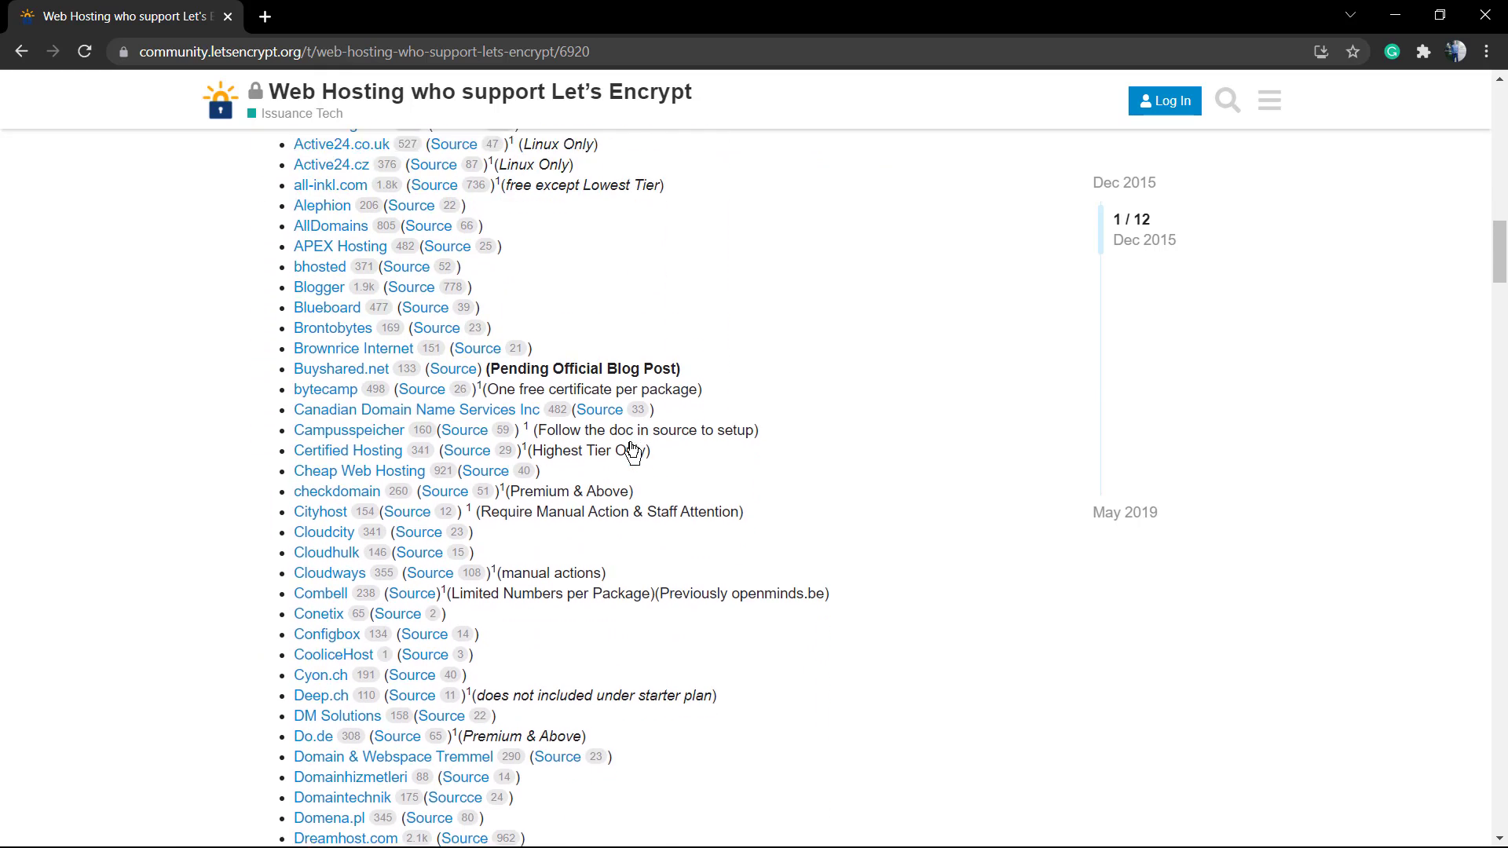
pyautogui.scroll(-1, 633, 451)
pyautogui.scroll(-1, 632, 448)
pyautogui.scroll(-1, 631, 445)
pyautogui.scroll(-1, 630, 442)
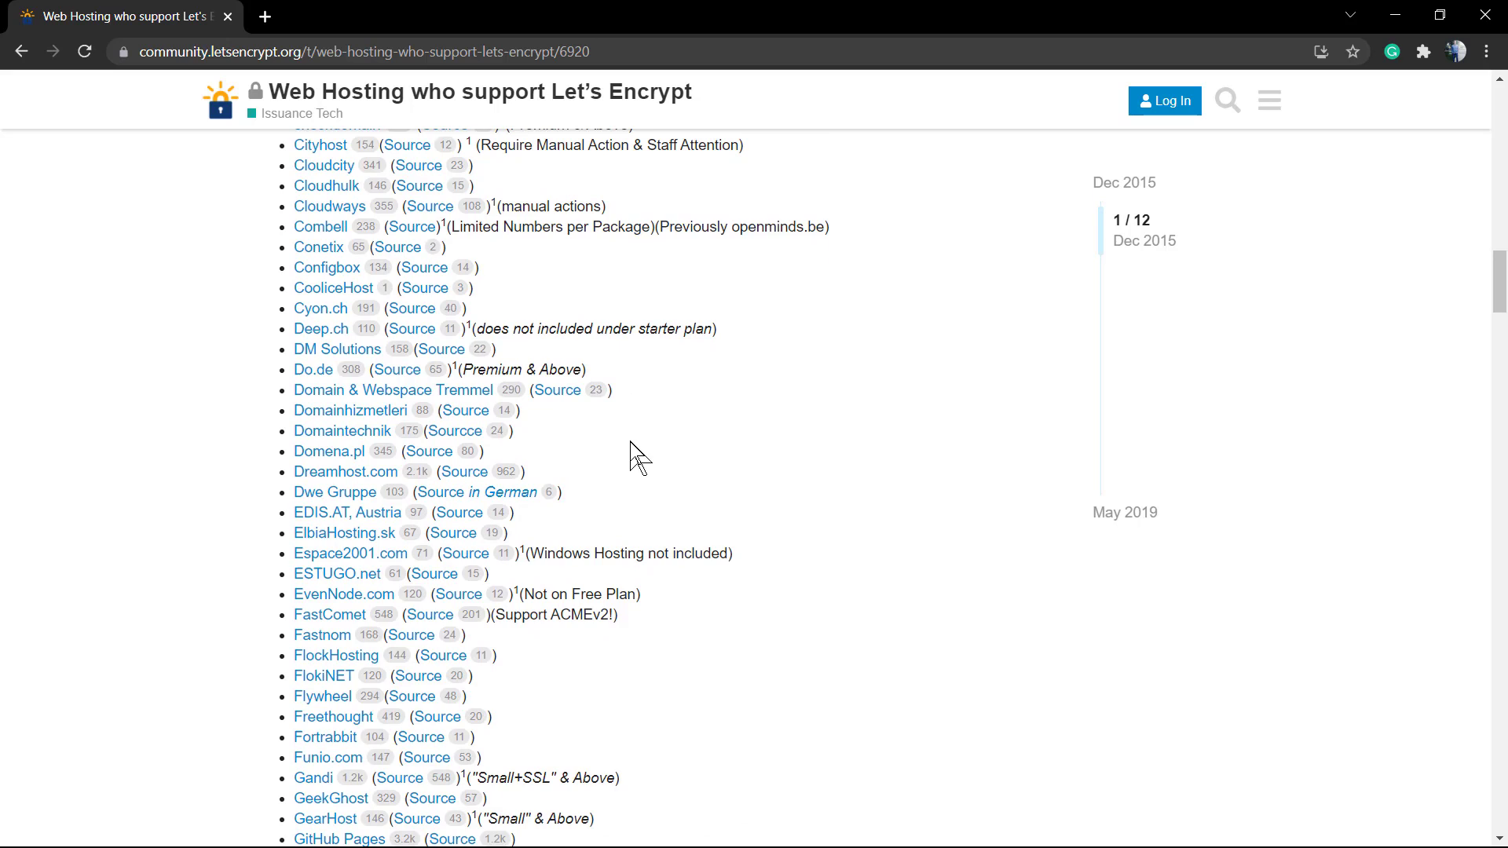
pyautogui.scroll(-1, 640, 458)
pyautogui.scroll(-1, 640, 458)
pyautogui.scroll(-1, 640, 458)
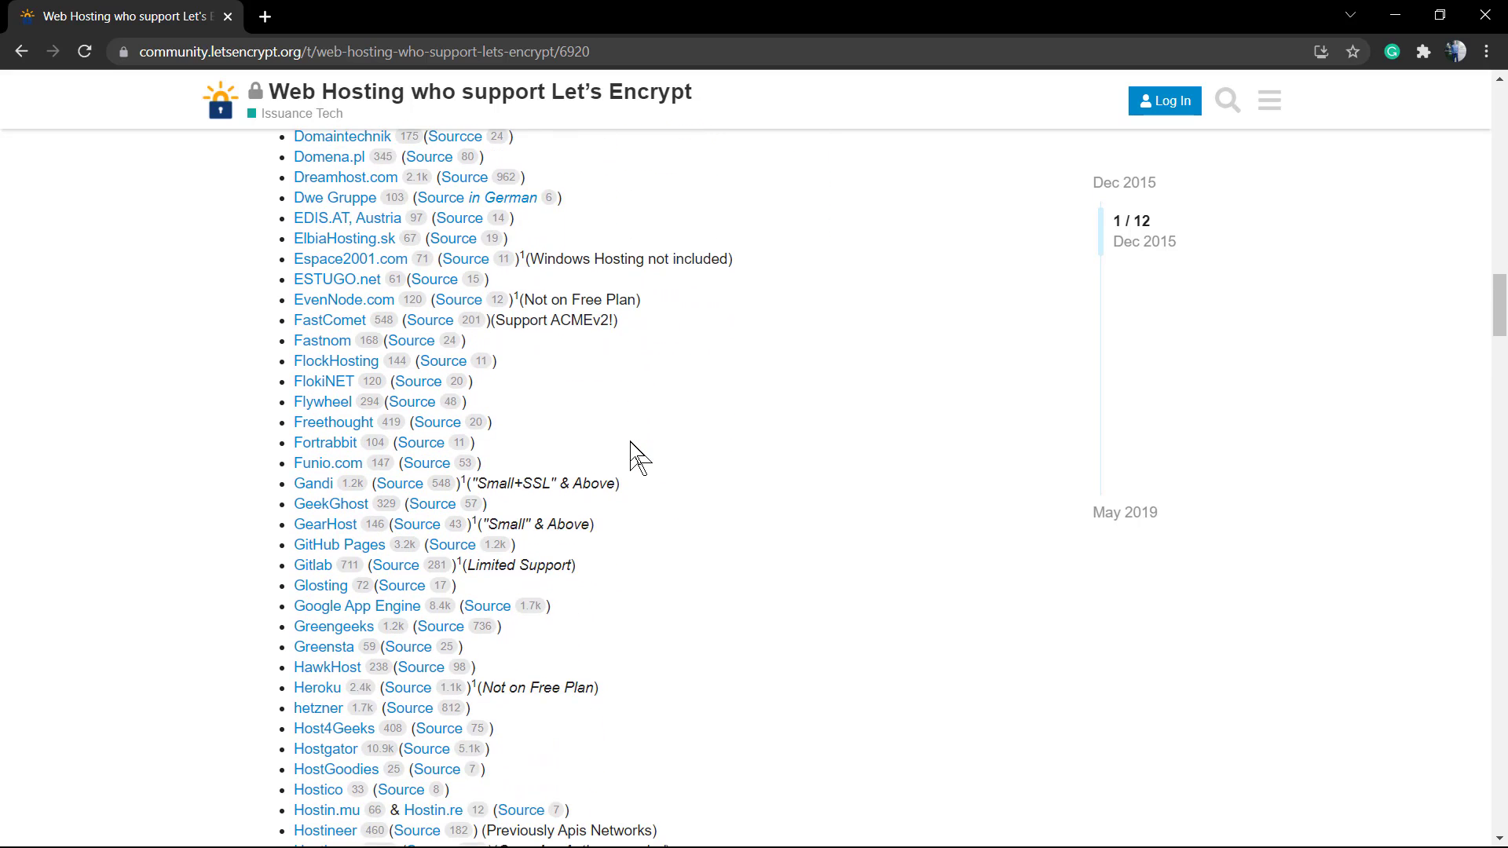
pyautogui.scroll(-1, 640, 458)
pyautogui.scroll(-1, 632, 454)
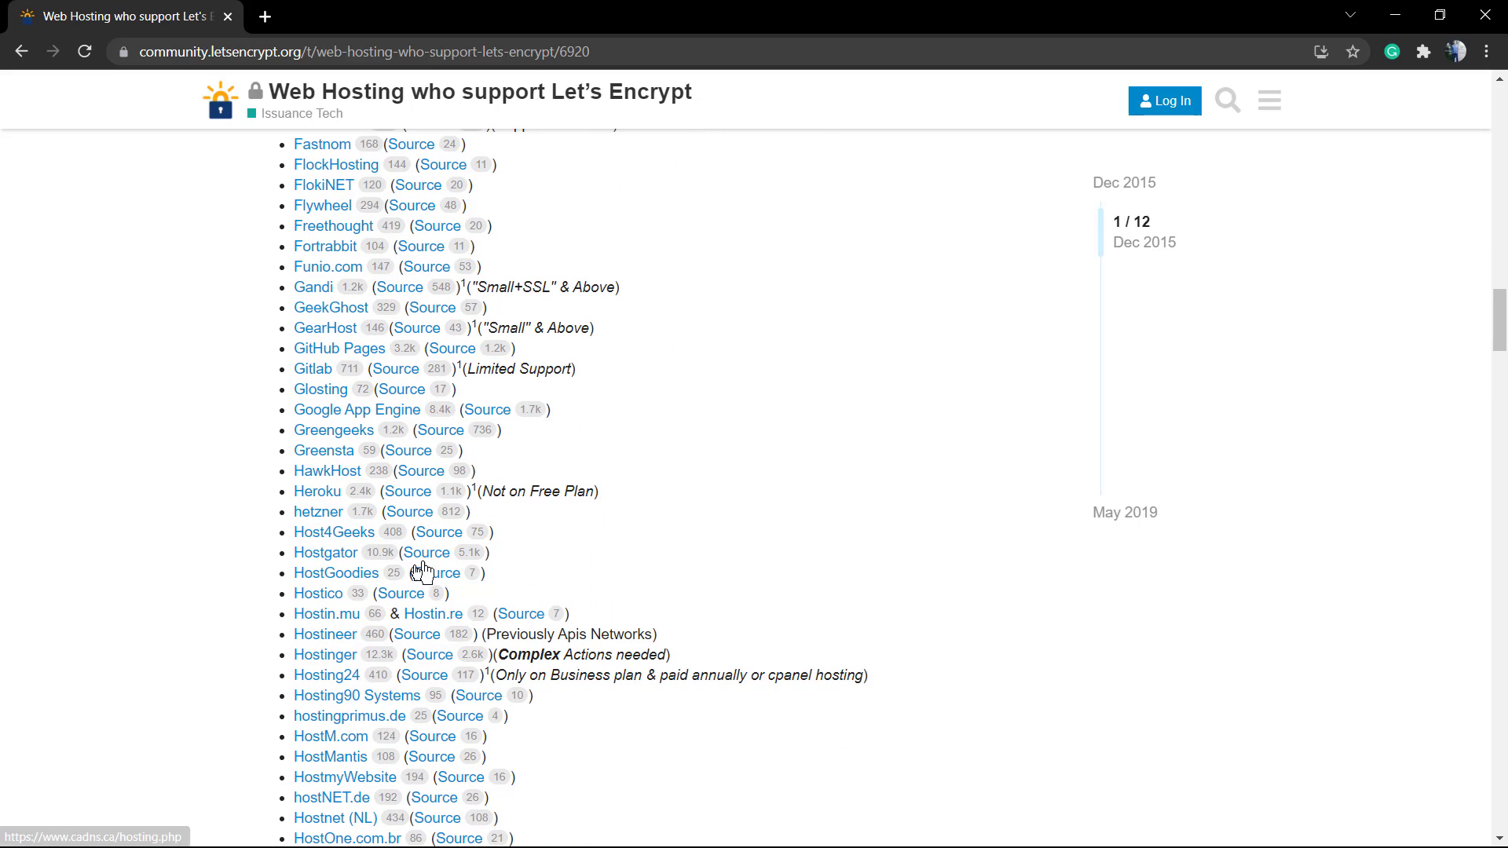
pyautogui.moveTo(292, 556)
pyautogui.mouseDown()
pyautogui.moveTo(359, 545)
pyautogui.moveTo(349, 563)
pyautogui.mouseUp()
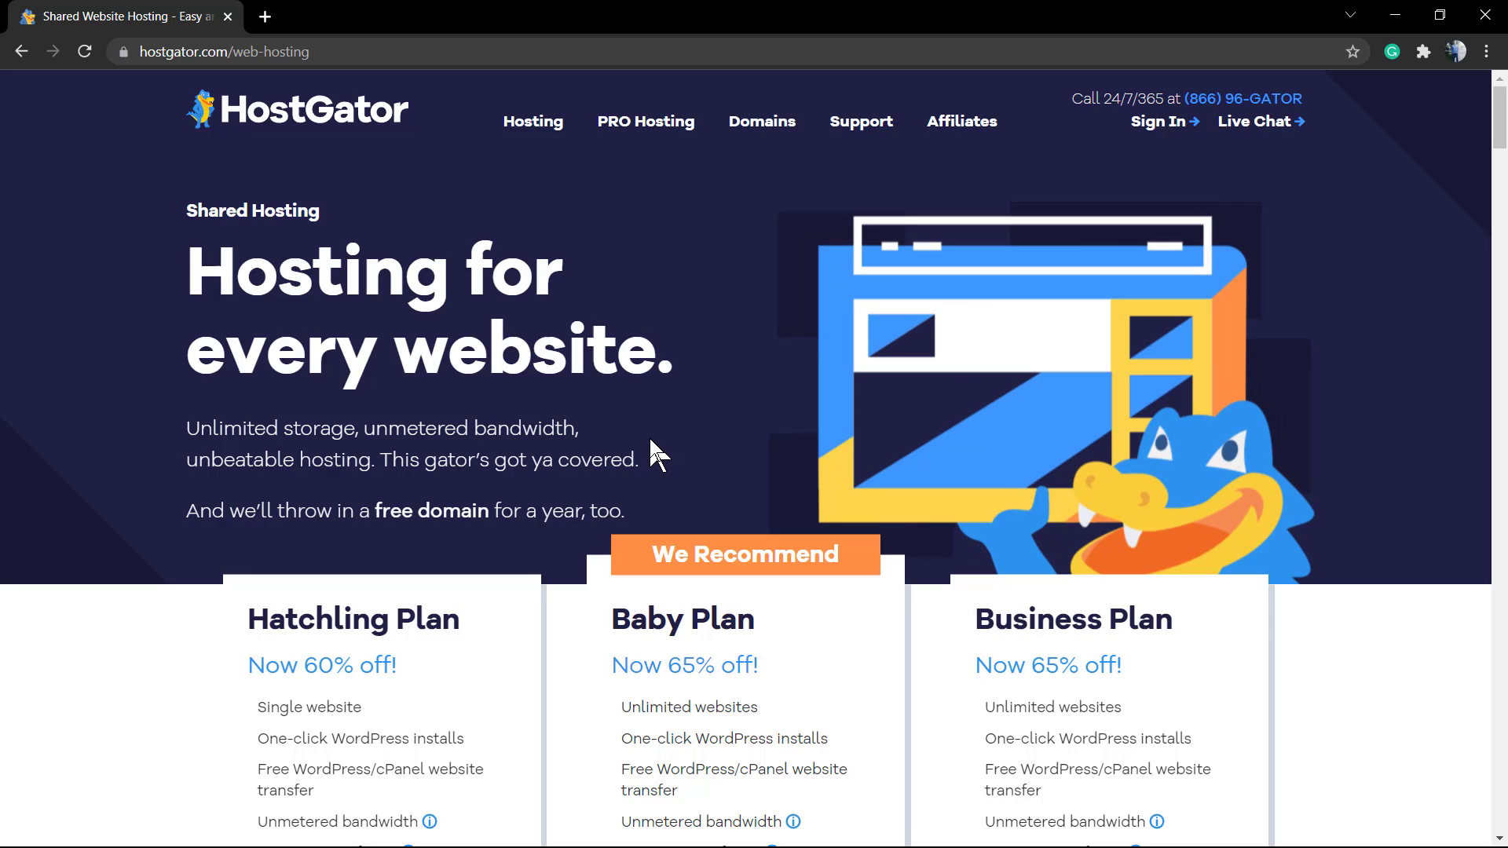
pyautogui.scroll(-7, 651, 441)
pyautogui.scroll(-6, 652, 449)
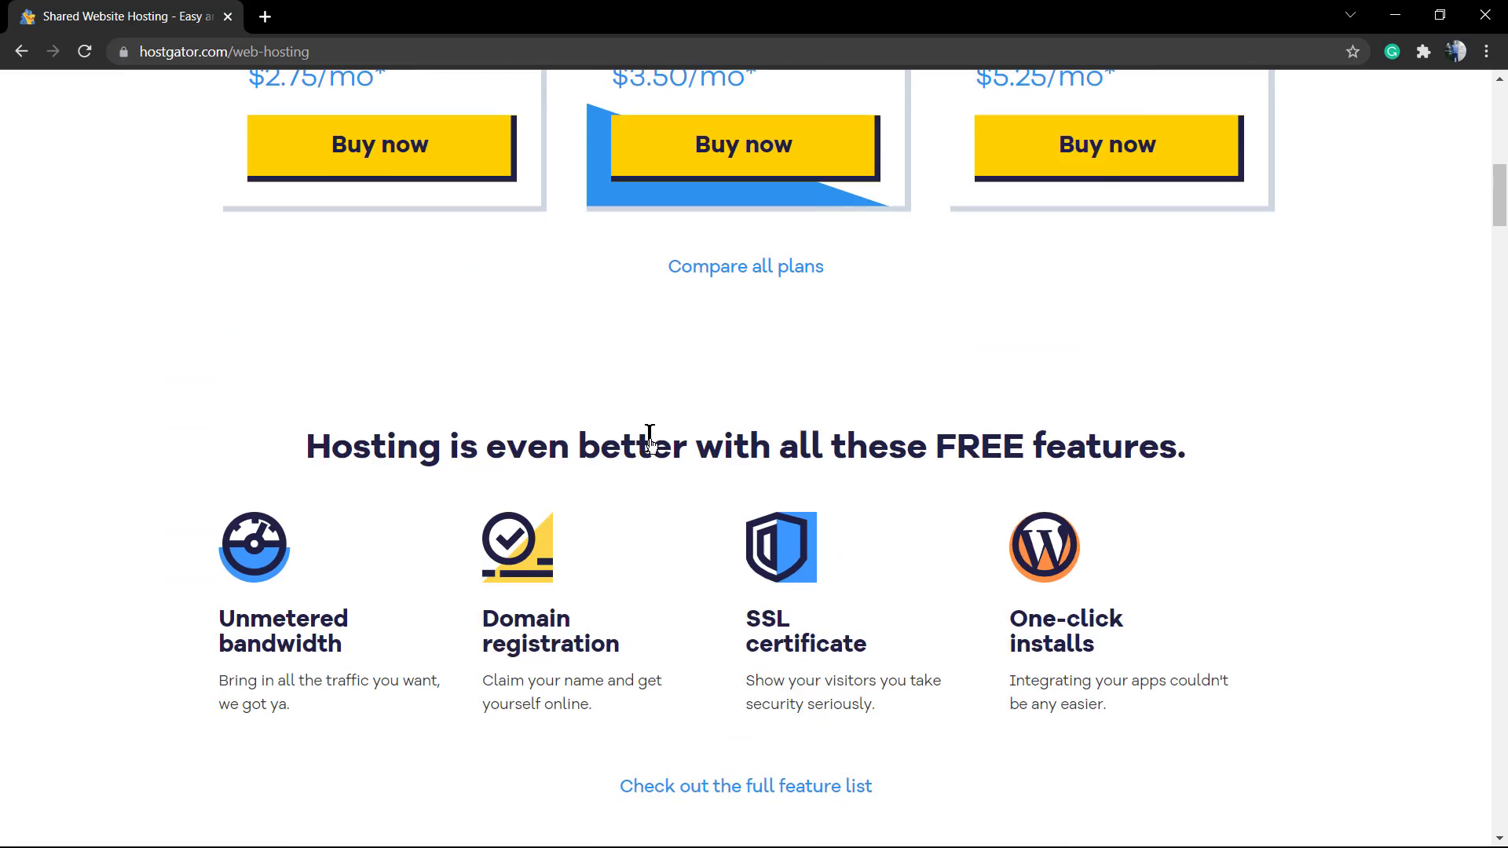
pyautogui.scroll(8, 649, 440)
pyautogui.scroll(4, 649, 443)
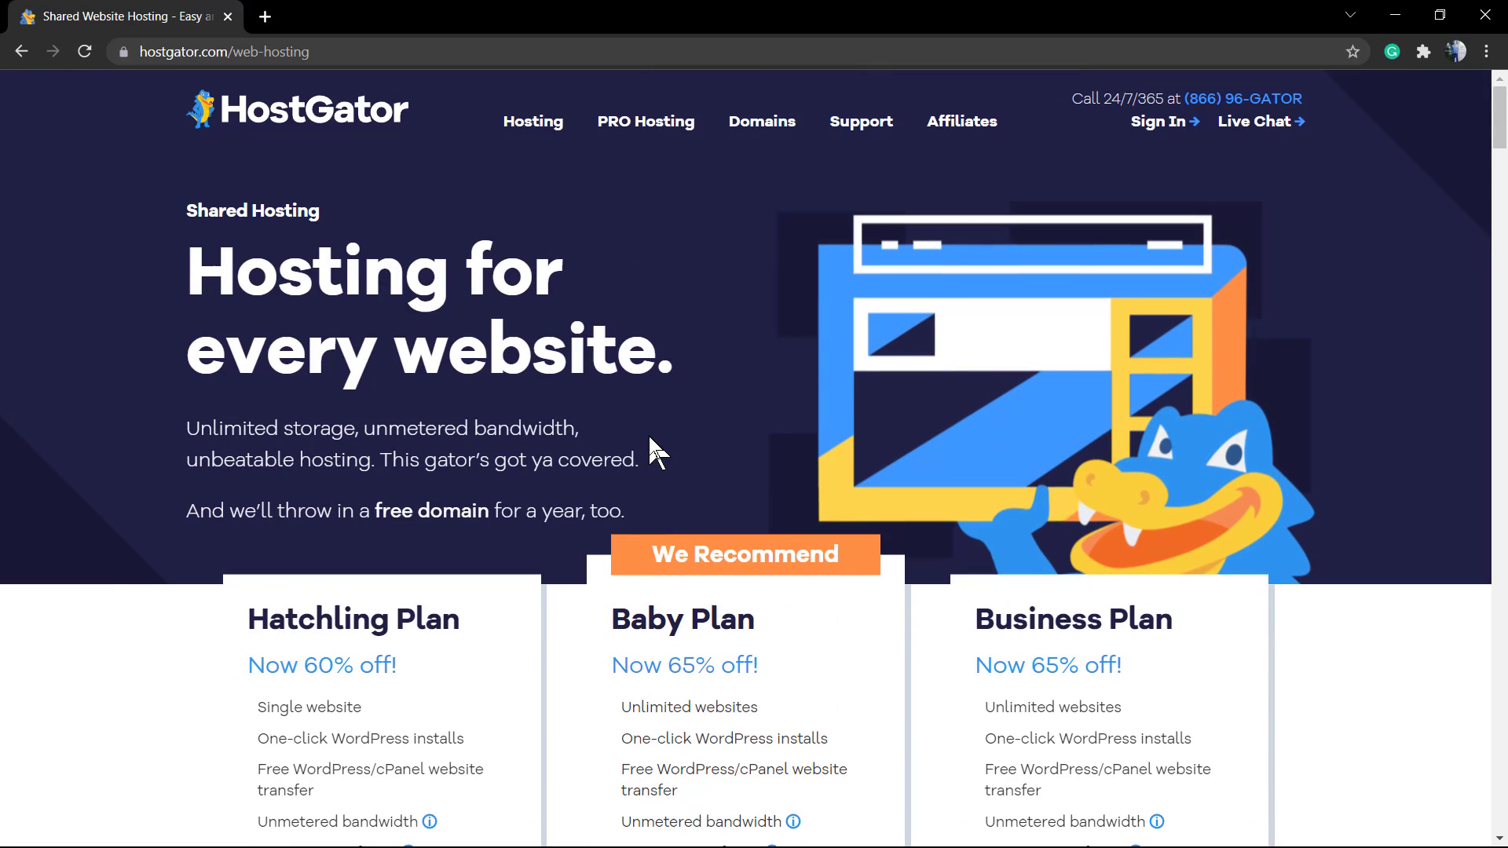
pyautogui.click(21, 52)
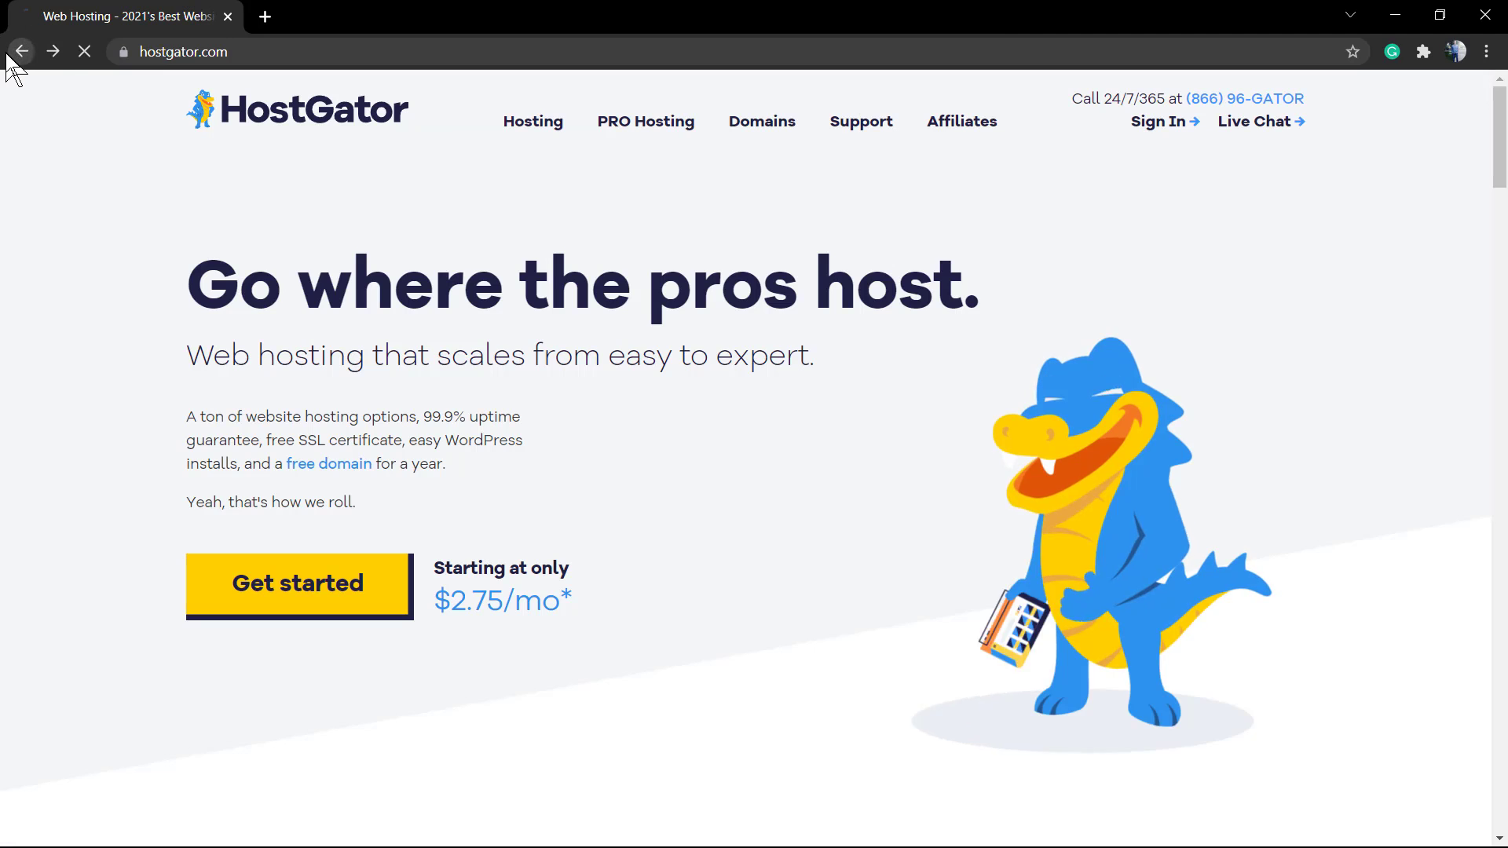
pyautogui.click(8, 55)
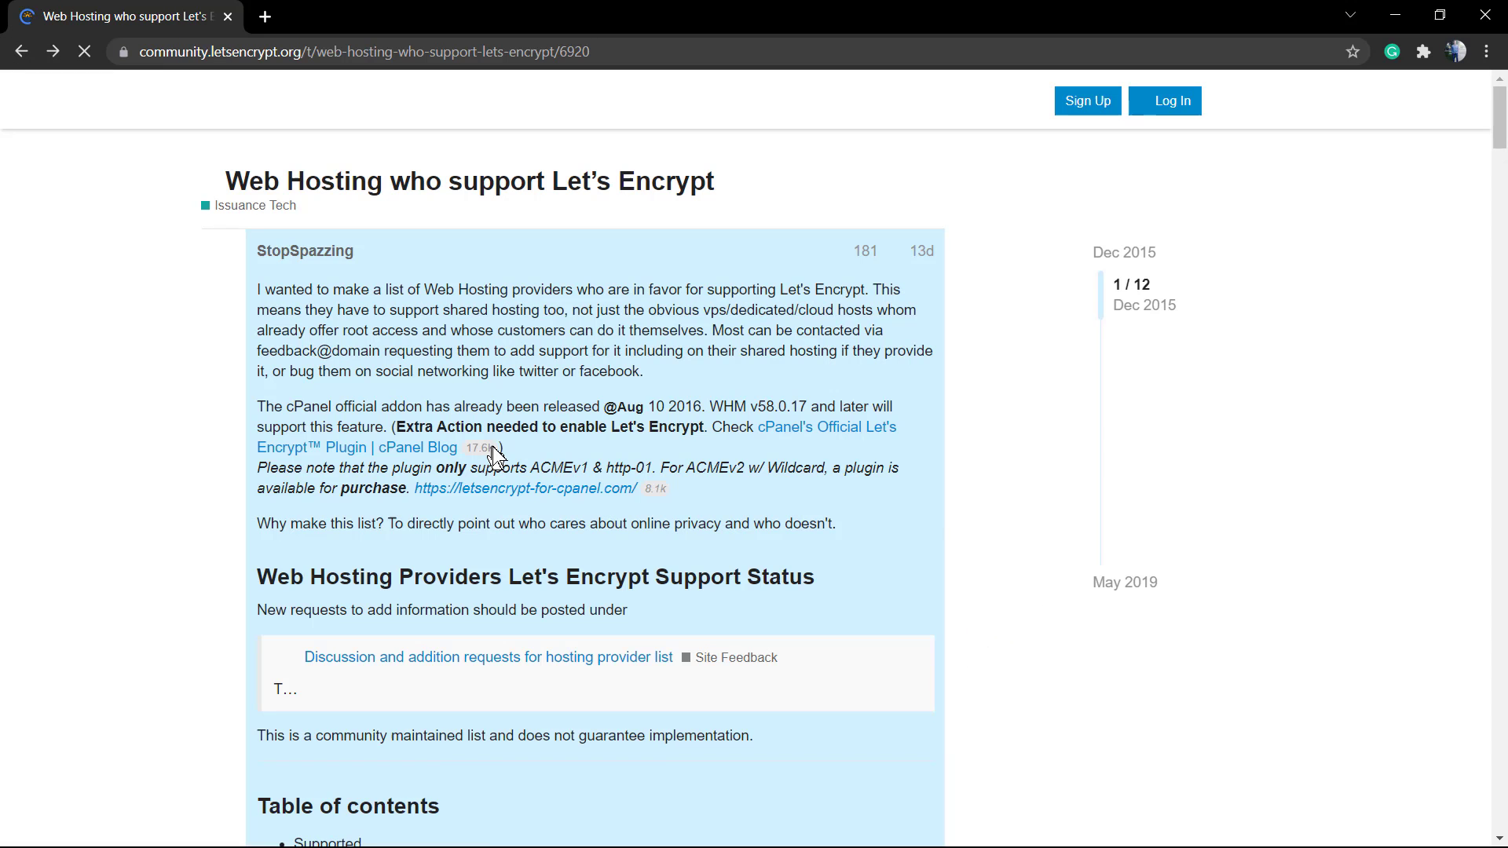
# Step: Select and deselect text in the thread's first post, then return to the forum home
pyautogui.doubleClick(355, 344)
pyautogui.tripleClick(356, 345)
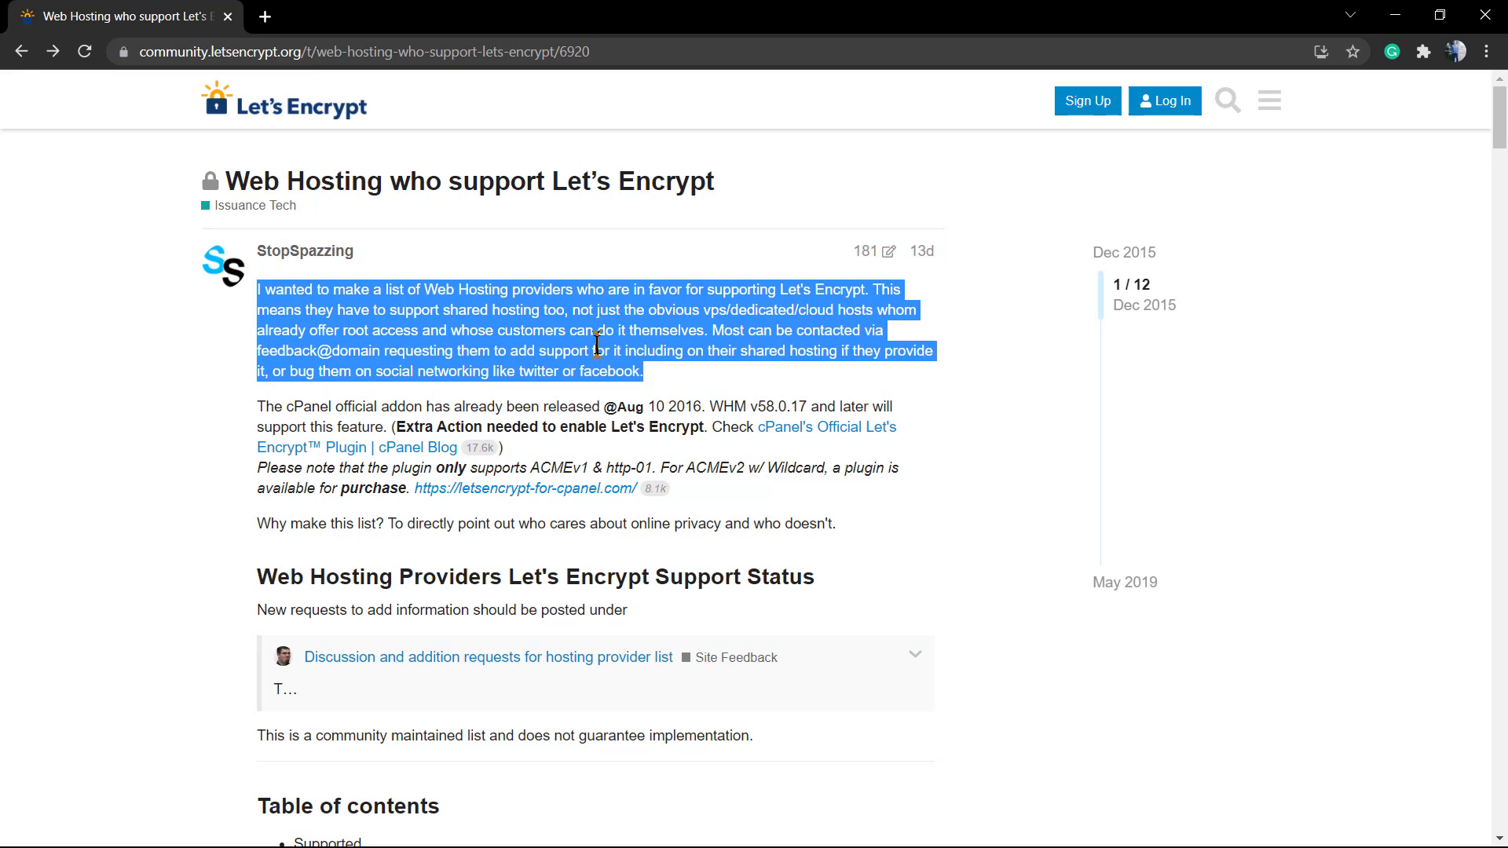
pyautogui.click(706, 300)
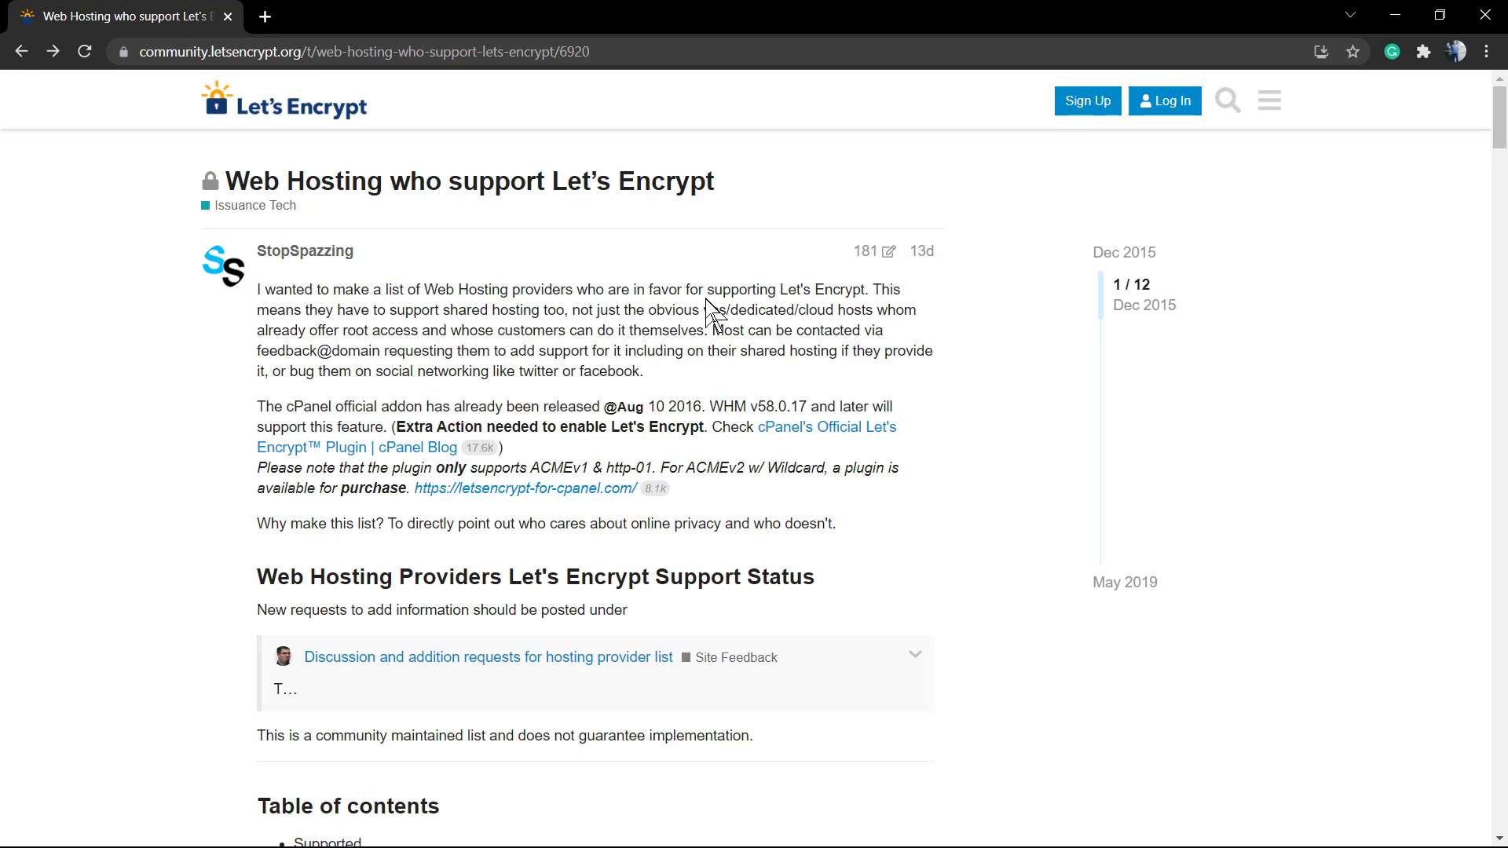
pyautogui.click(299, 110)
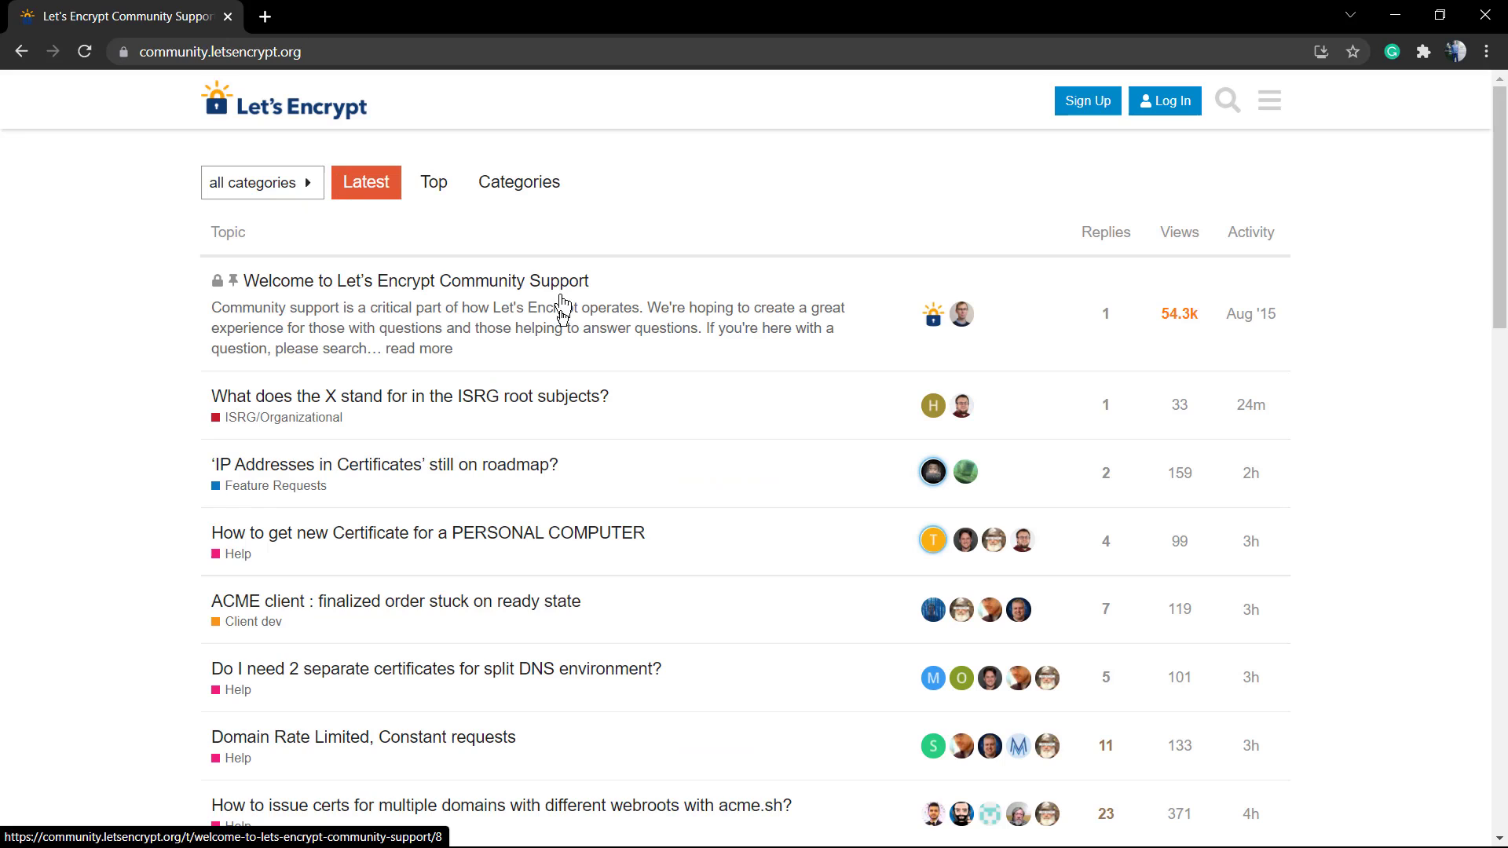
# Step: Load letsencrypt.org by removing 'community.' from the address
pyautogui.doubleClick(149, 52)
pyautogui.press('BackSpace')
pyautogui.press('BackSpace')
pyautogui.press('Return')
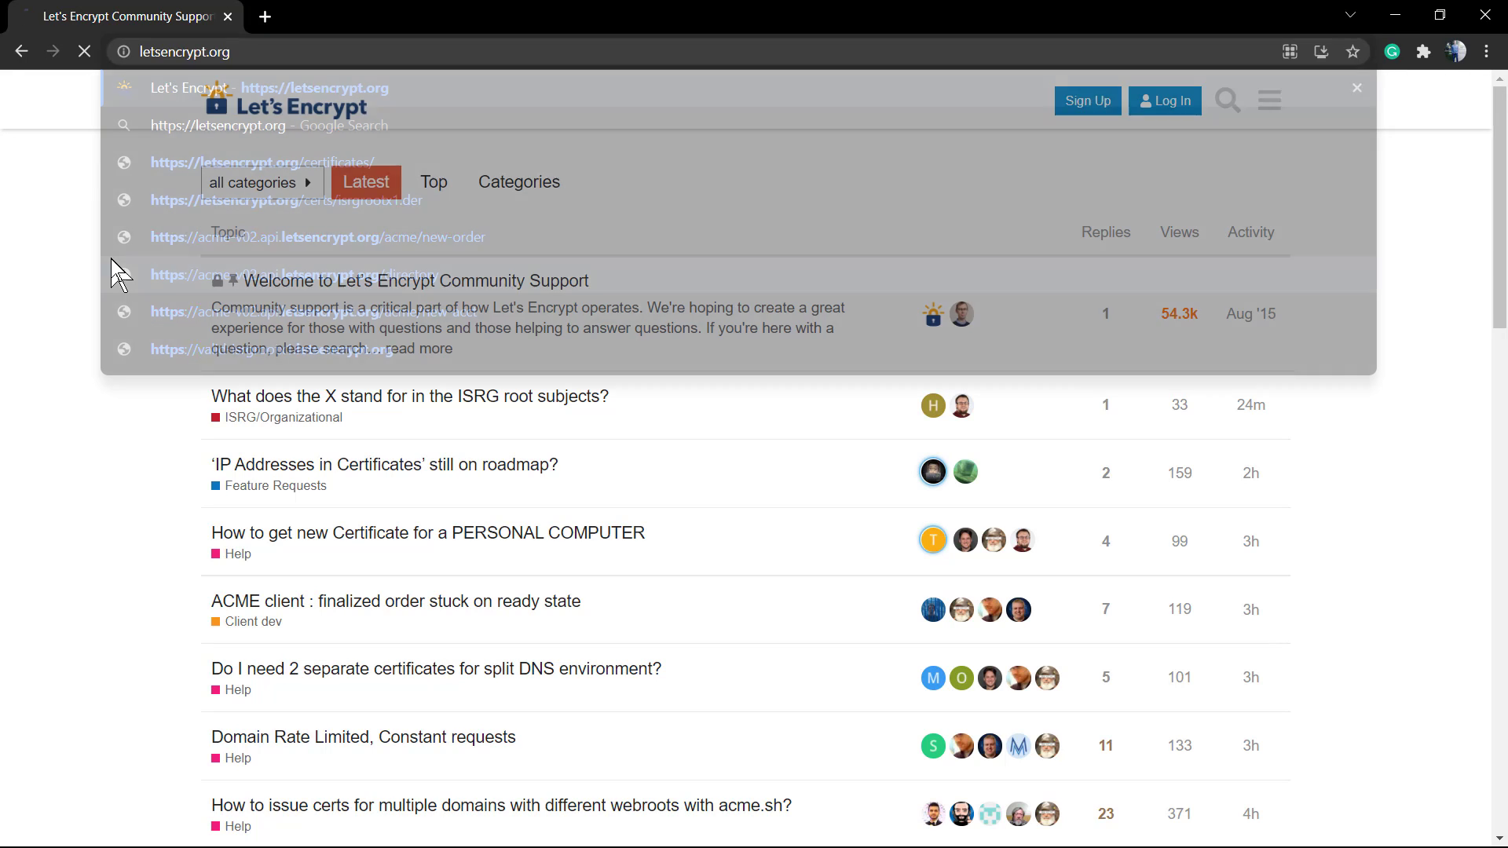
# Step: Browse the Let's Encrypt homepage and open the Getting Started guide
pyautogui.scroll(-2, 454, 473)
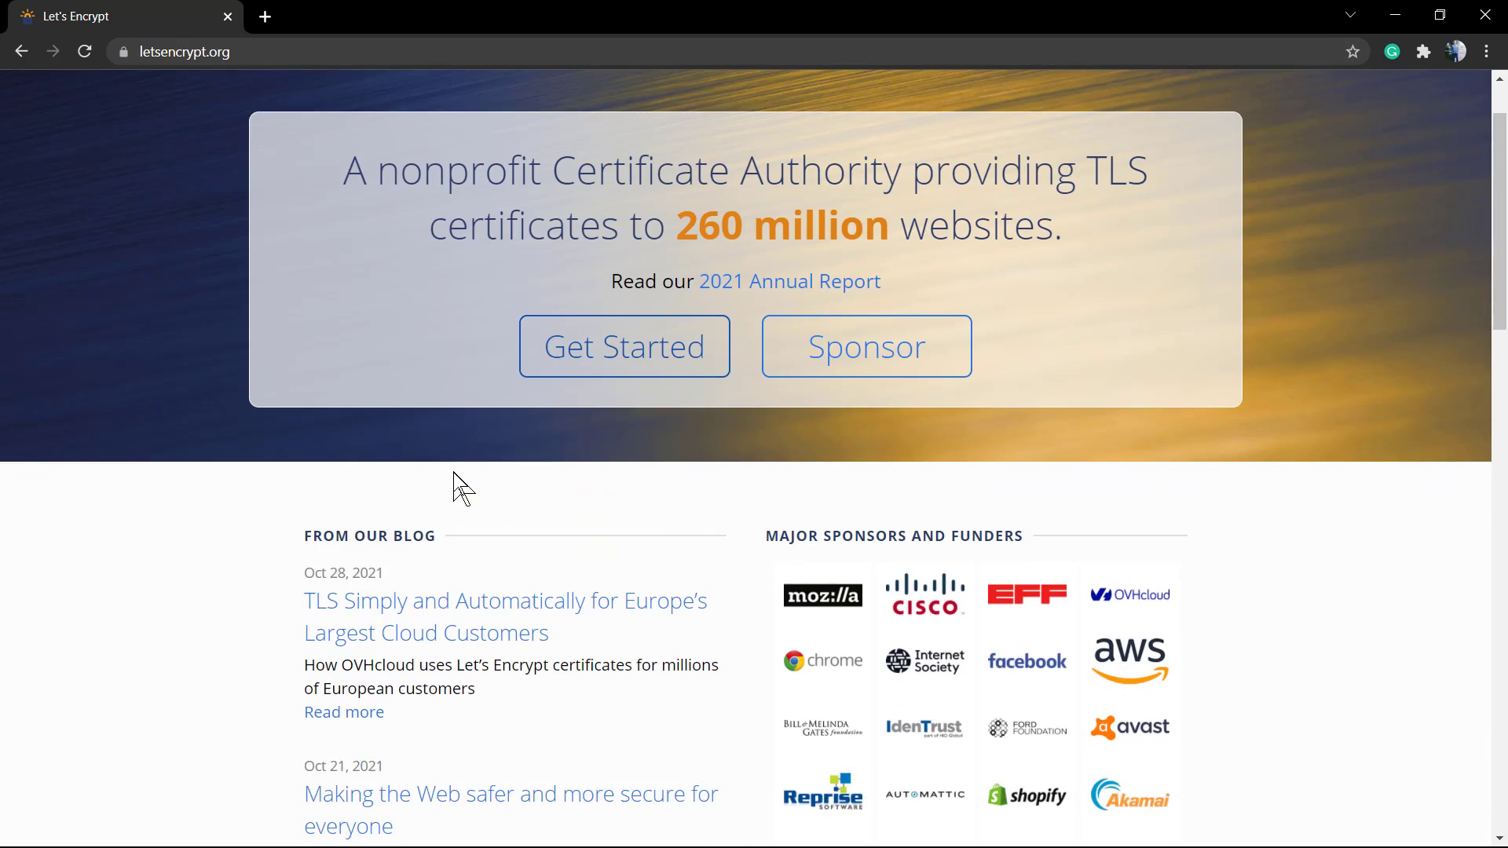
pyautogui.scroll(-3, 459, 487)
pyautogui.scroll(-3, 487, 480)
pyautogui.scroll(-2, 550, 479)
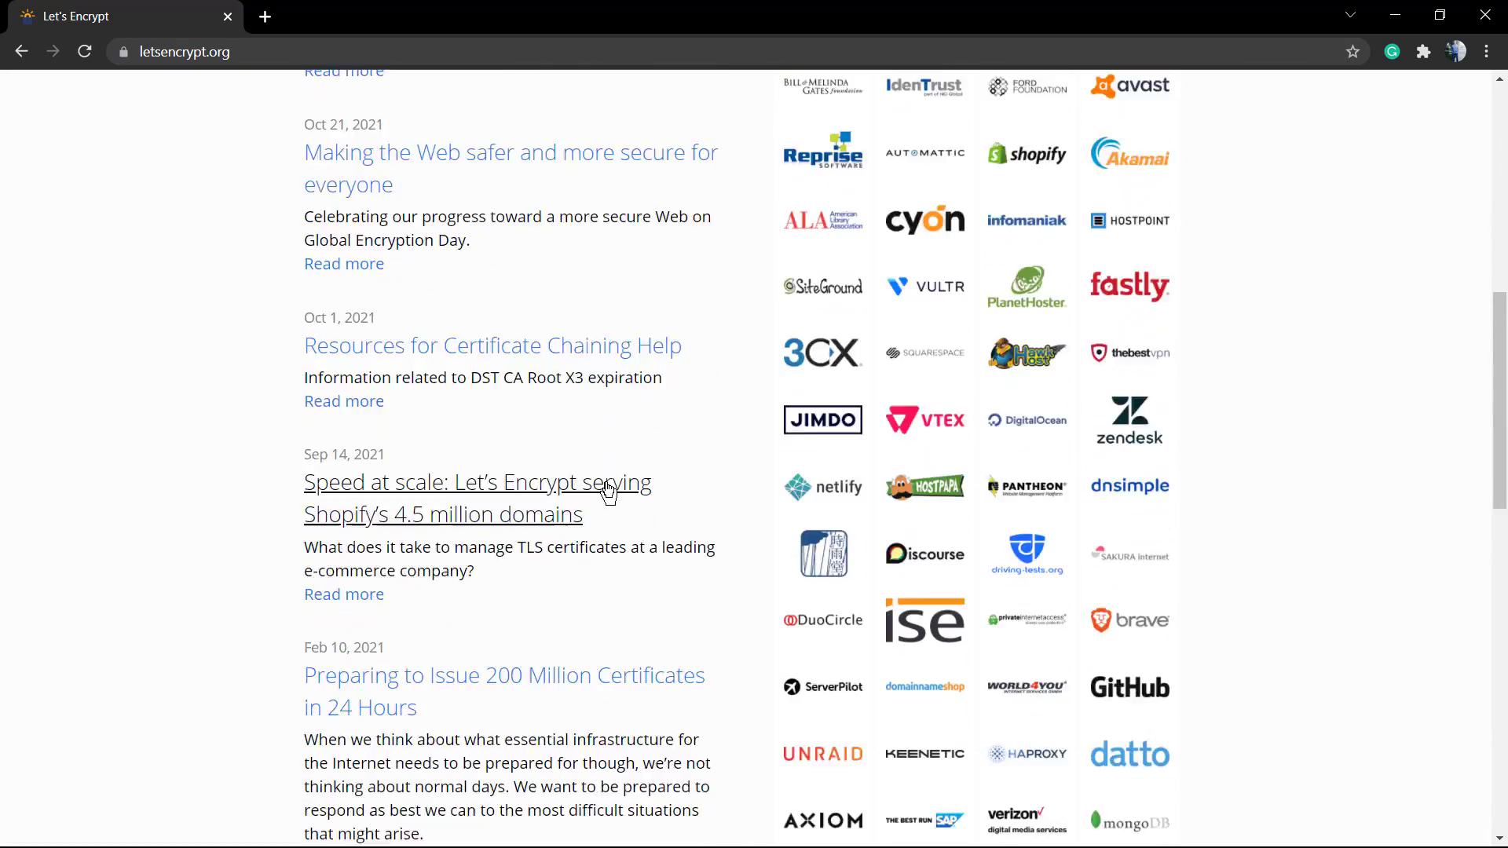
pyautogui.scroll(-4, 606, 482)
pyautogui.scroll(-4, 609, 498)
pyautogui.scroll(-4, 605, 498)
pyautogui.scroll(-2, 607, 483)
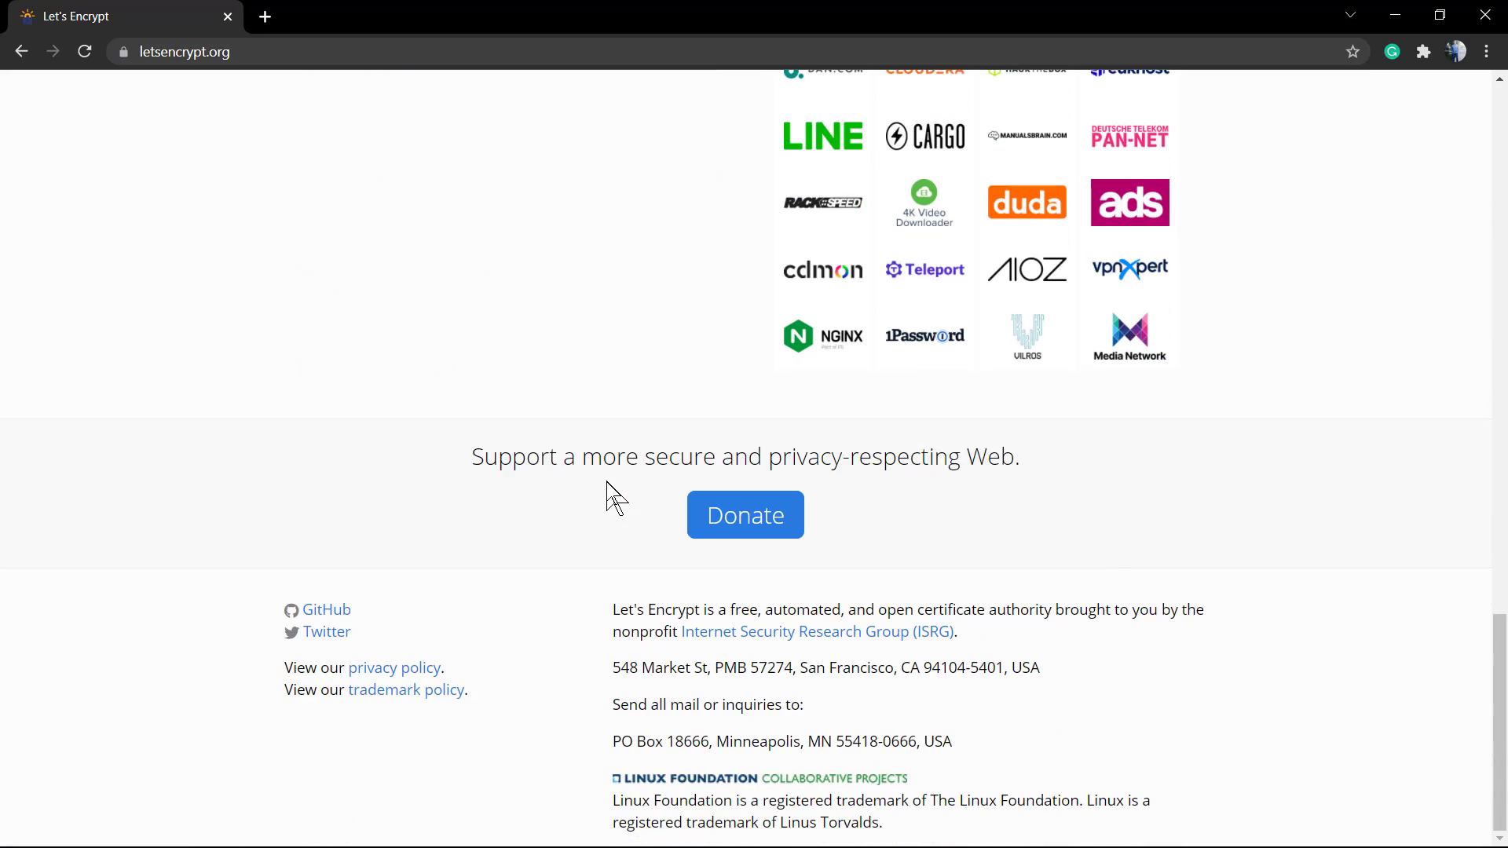
pyautogui.scroll(6, 605, 495)
pyautogui.scroll(15, 596, 464)
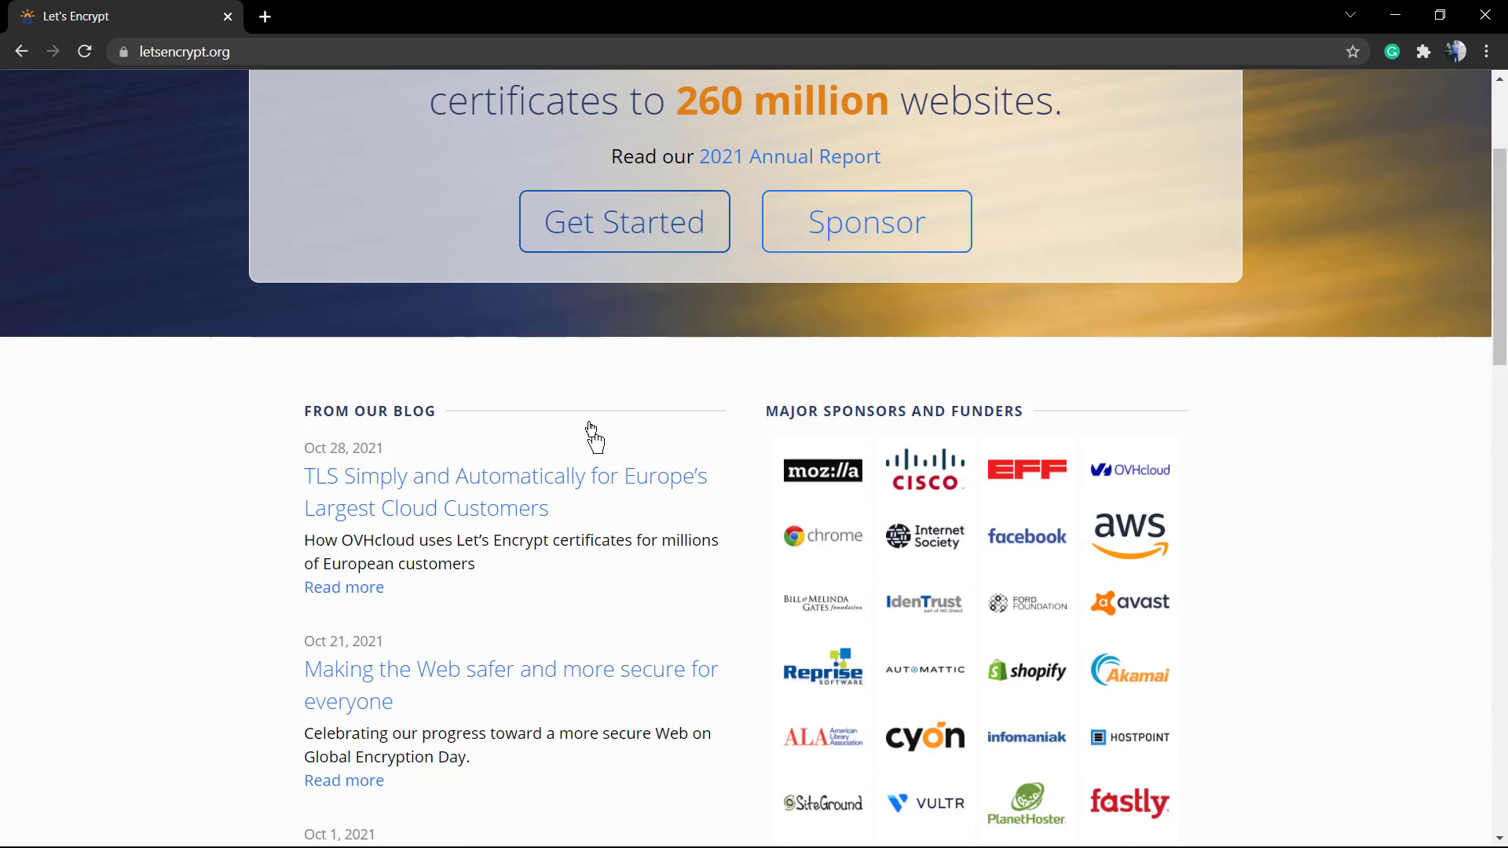
pyautogui.scroll(3, 601, 377)
pyautogui.click(659, 442)
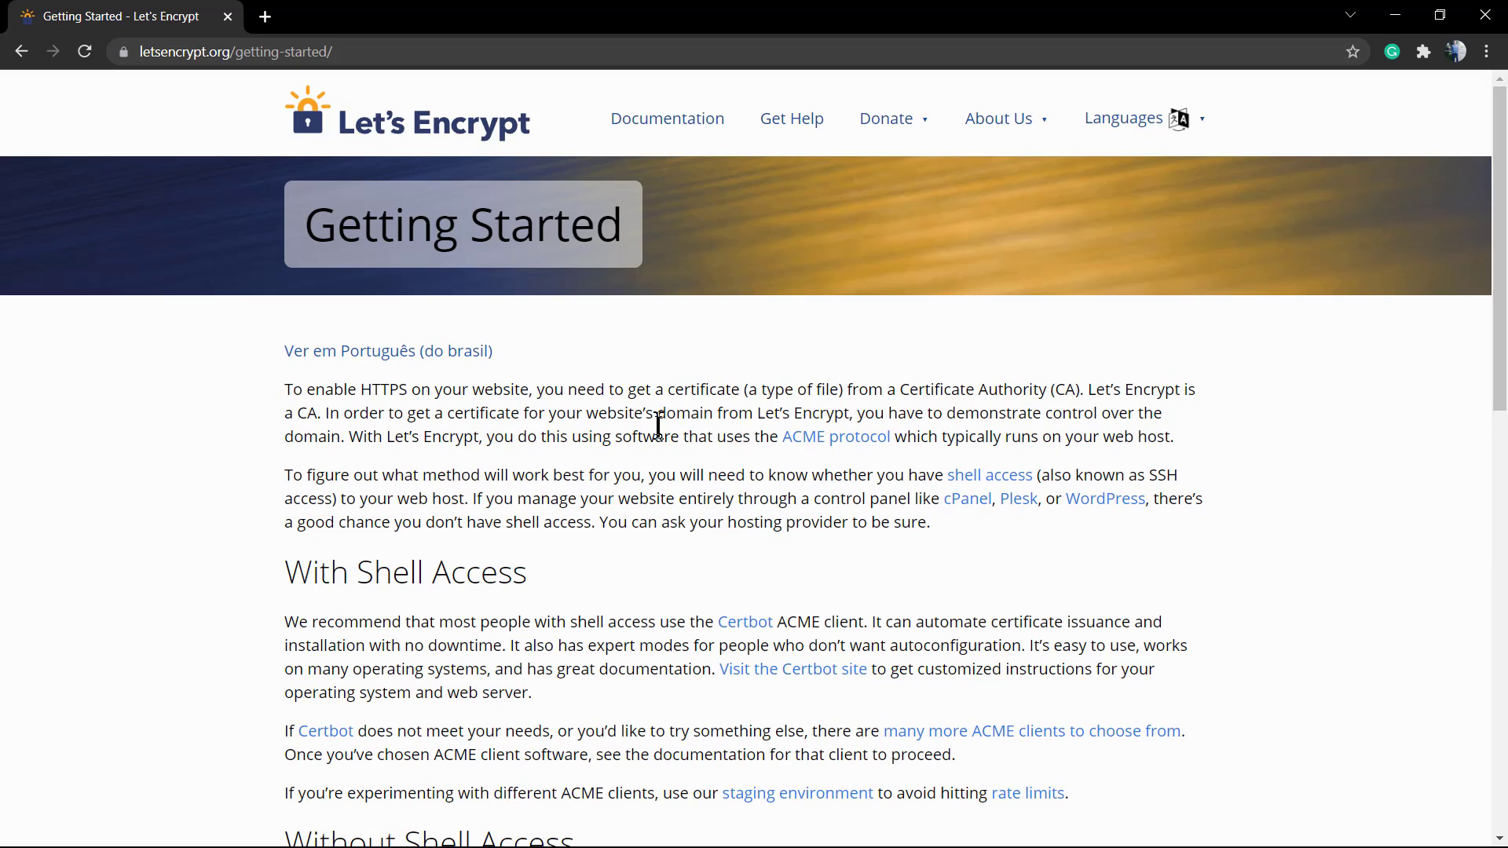
# Step: Scroll down the Getting Started guide toward the Certbot site link
pyautogui.scroll(-1, 658, 425)
pyautogui.scroll(-1, 658, 425)
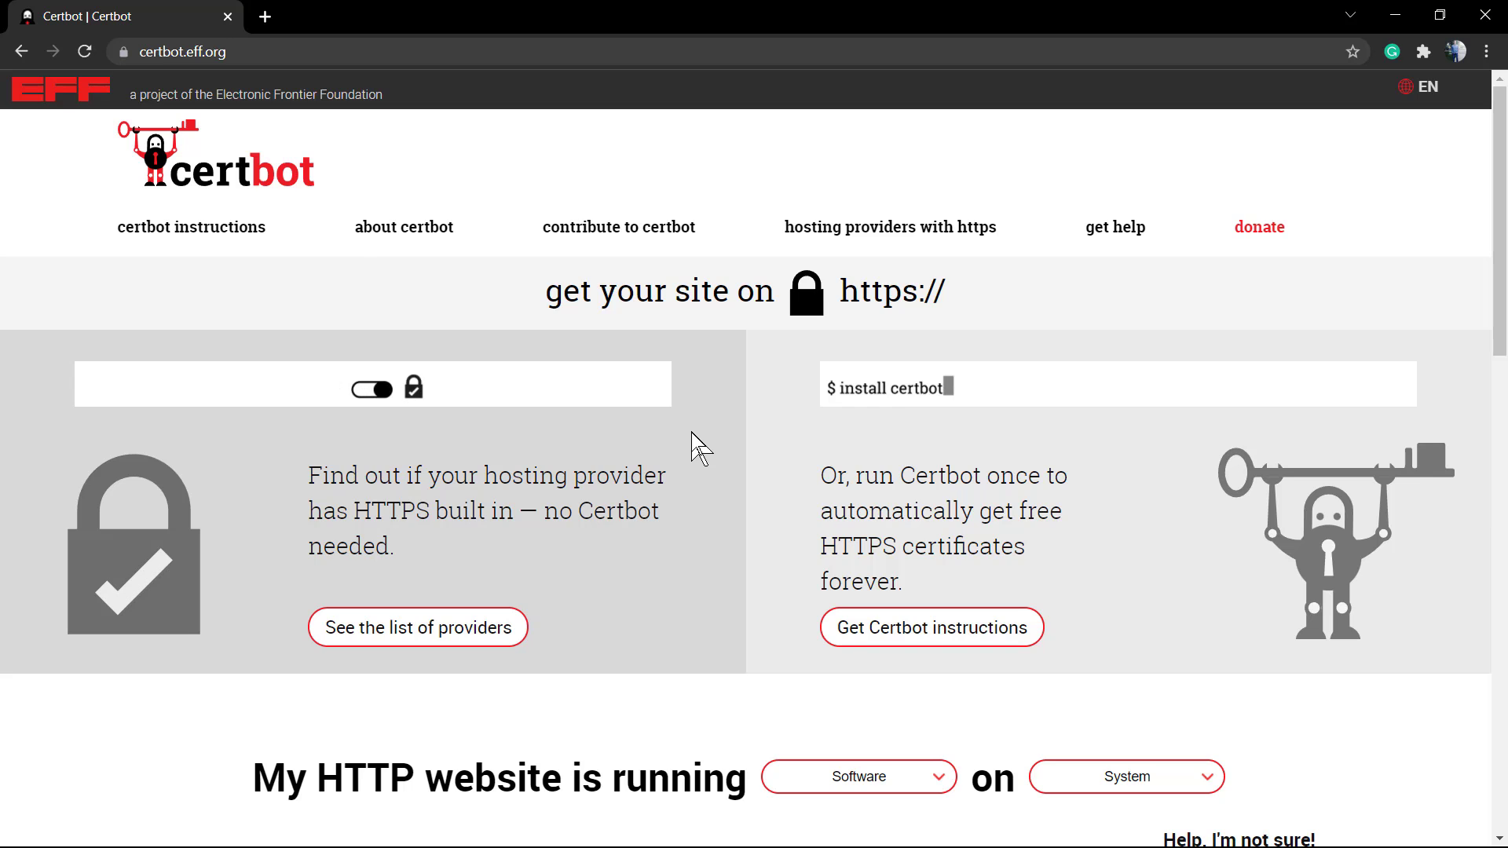
pyautogui.scroll(-5, 691, 432)
pyautogui.scroll(-2, 691, 431)
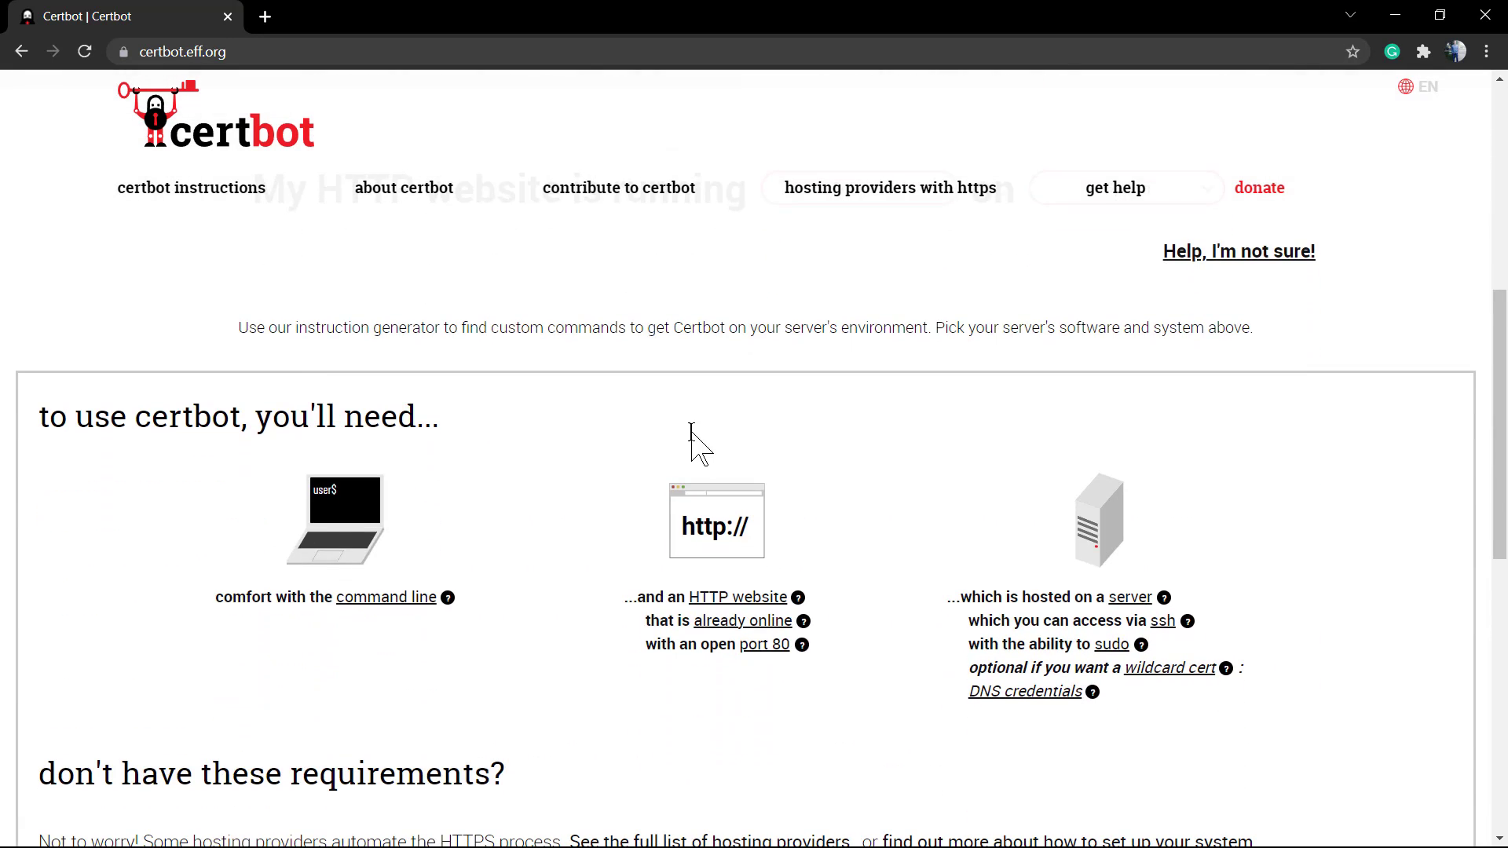
pyautogui.scroll(-1, 691, 430)
pyautogui.scroll(-1, 691, 430)
pyautogui.scroll(-2, 691, 430)
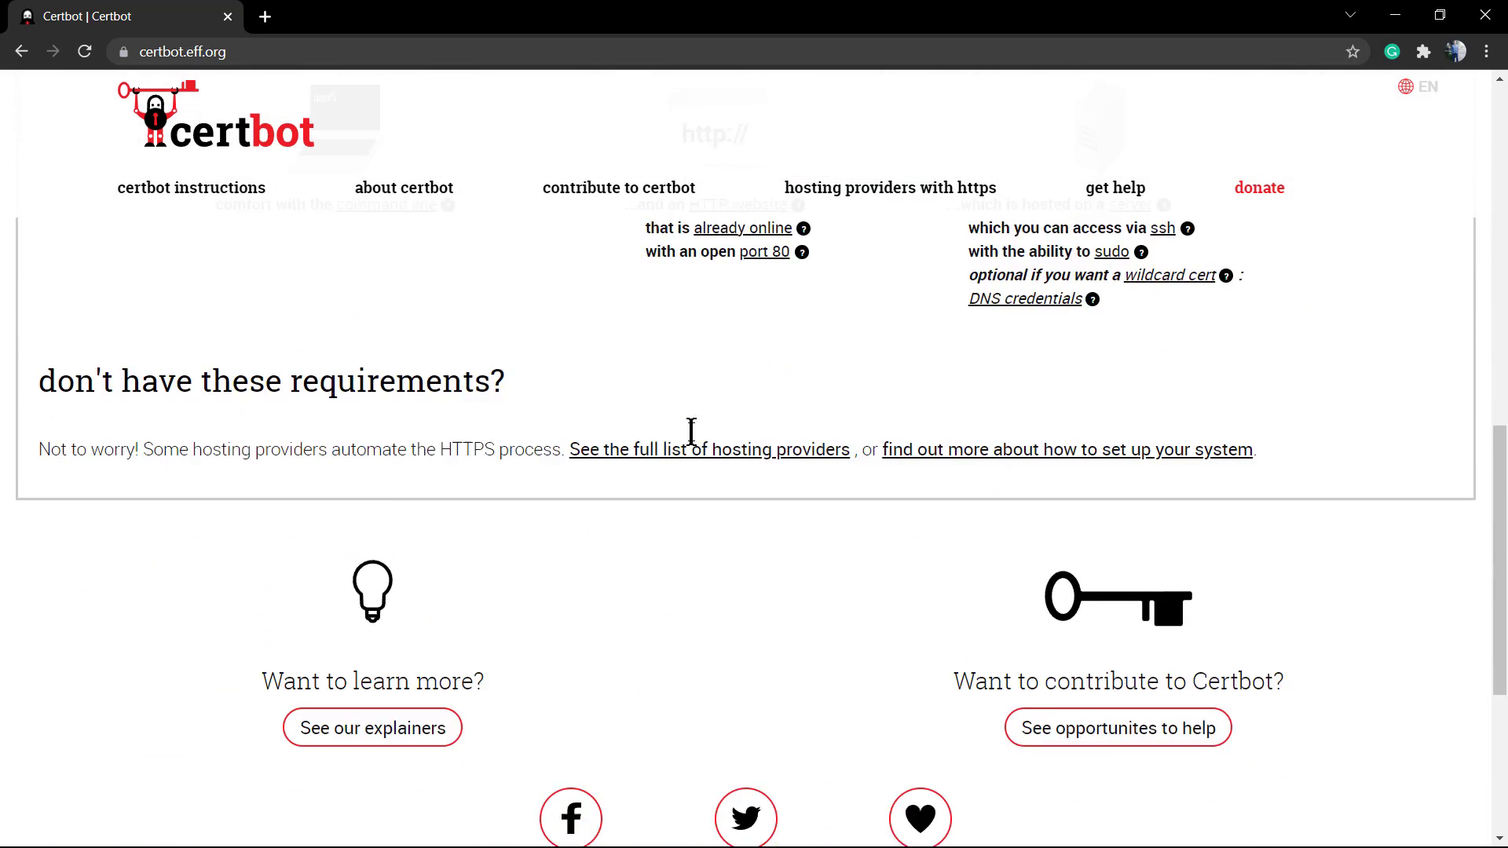
pyautogui.scroll(-1, 691, 432)
pyautogui.scroll(-3, 691, 431)
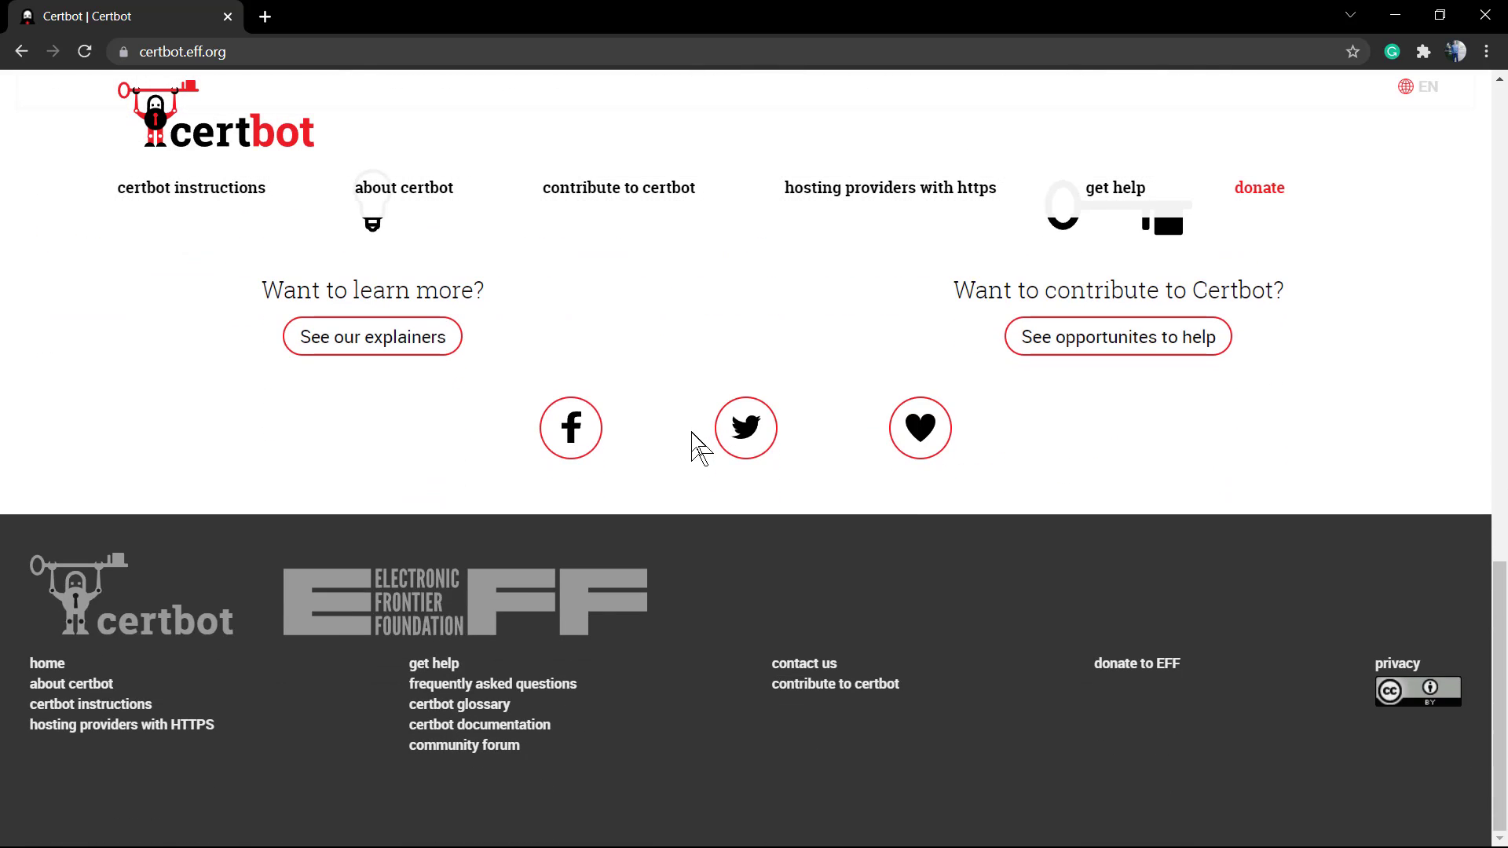
pyautogui.scroll(6, 691, 432)
pyautogui.scroll(4, 691, 432)
pyautogui.scroll(3, 691, 432)
pyautogui.scroll(2, 691, 432)
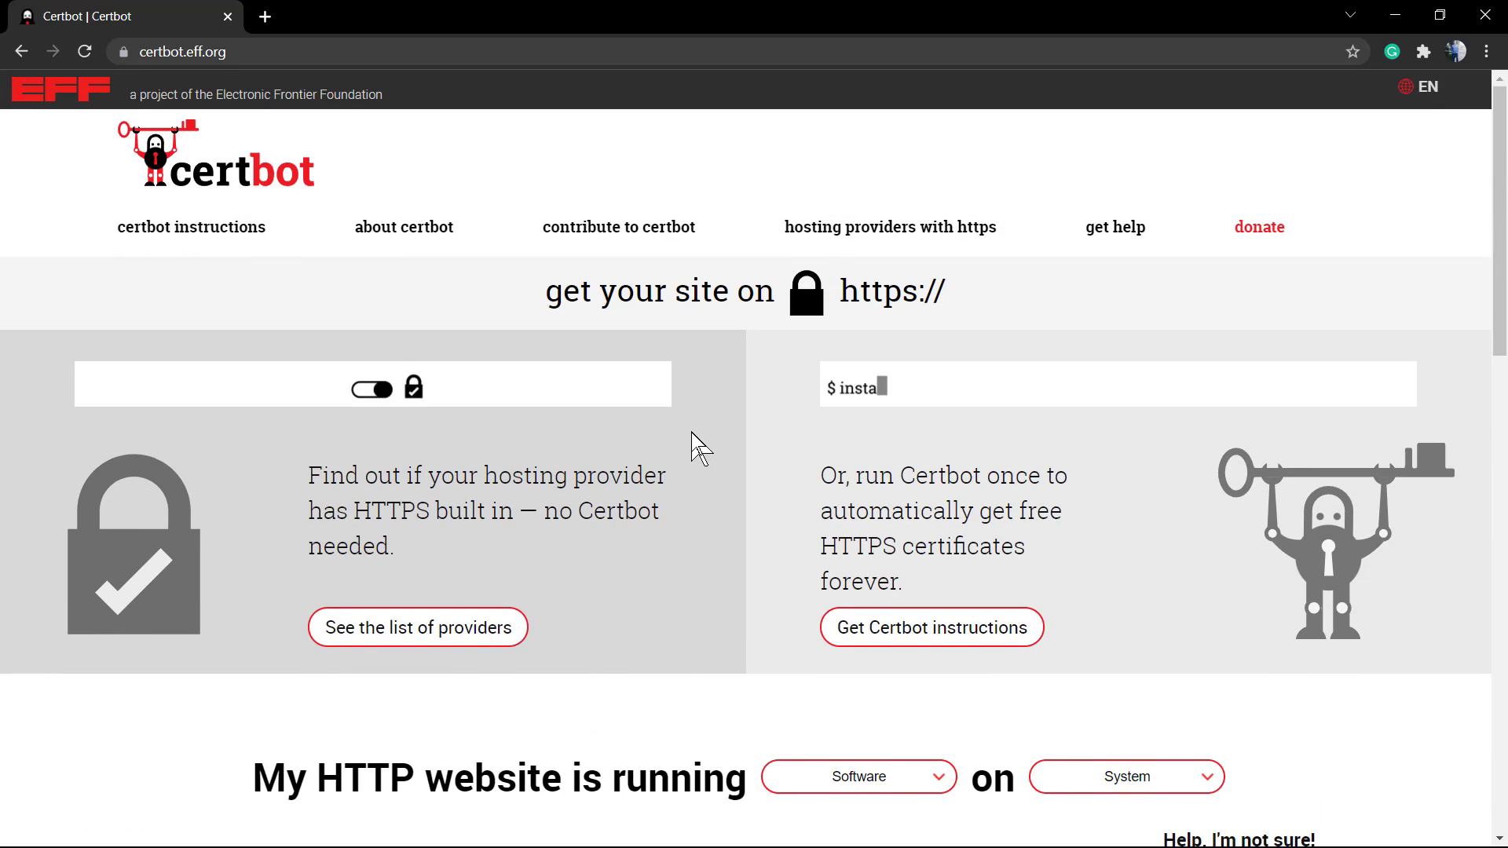
pyautogui.scroll(-2, 691, 432)
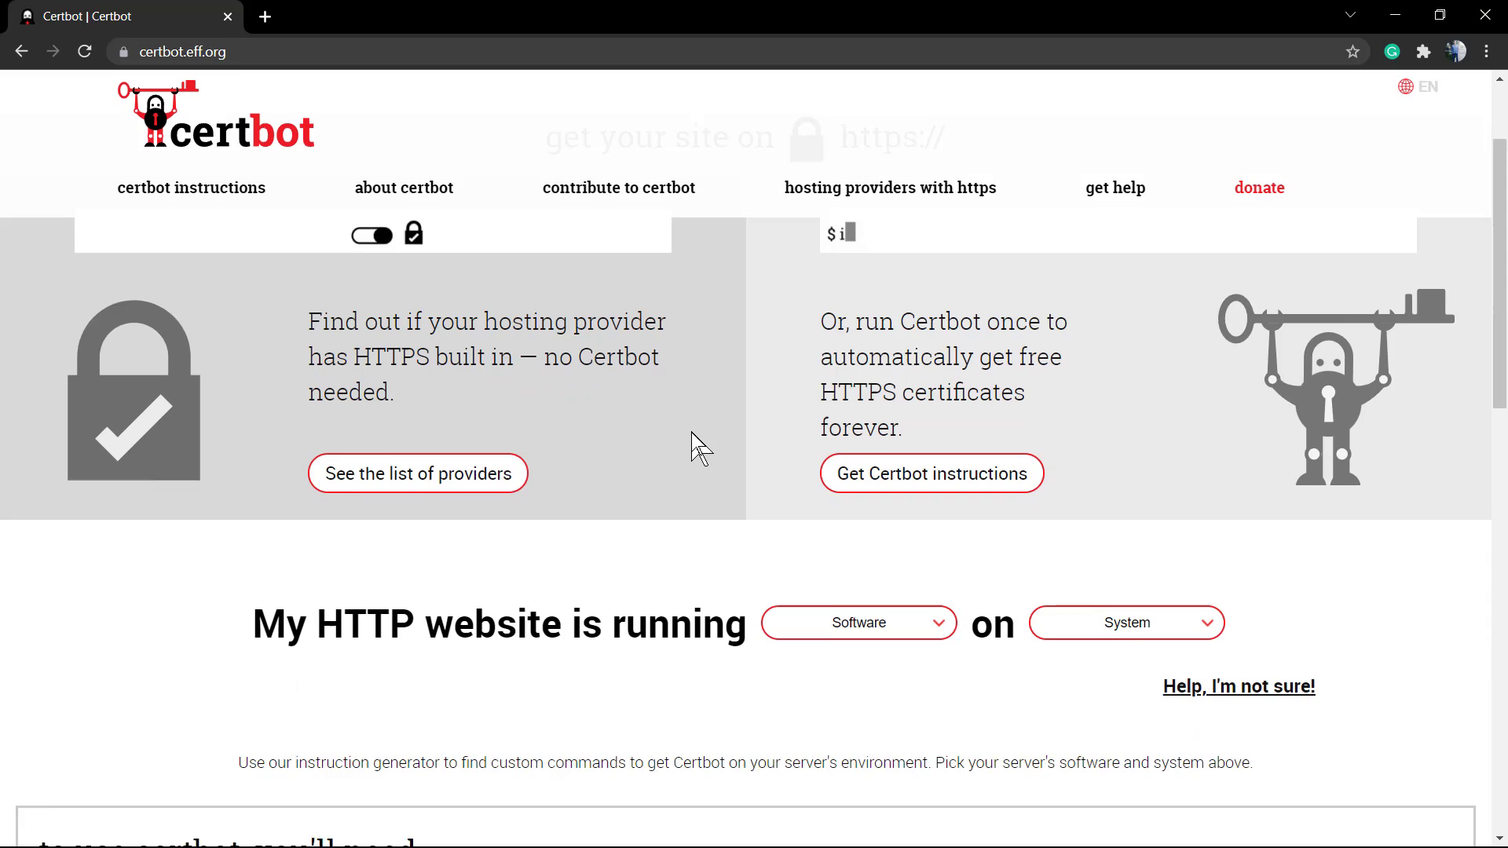
pyautogui.click(889, 587)
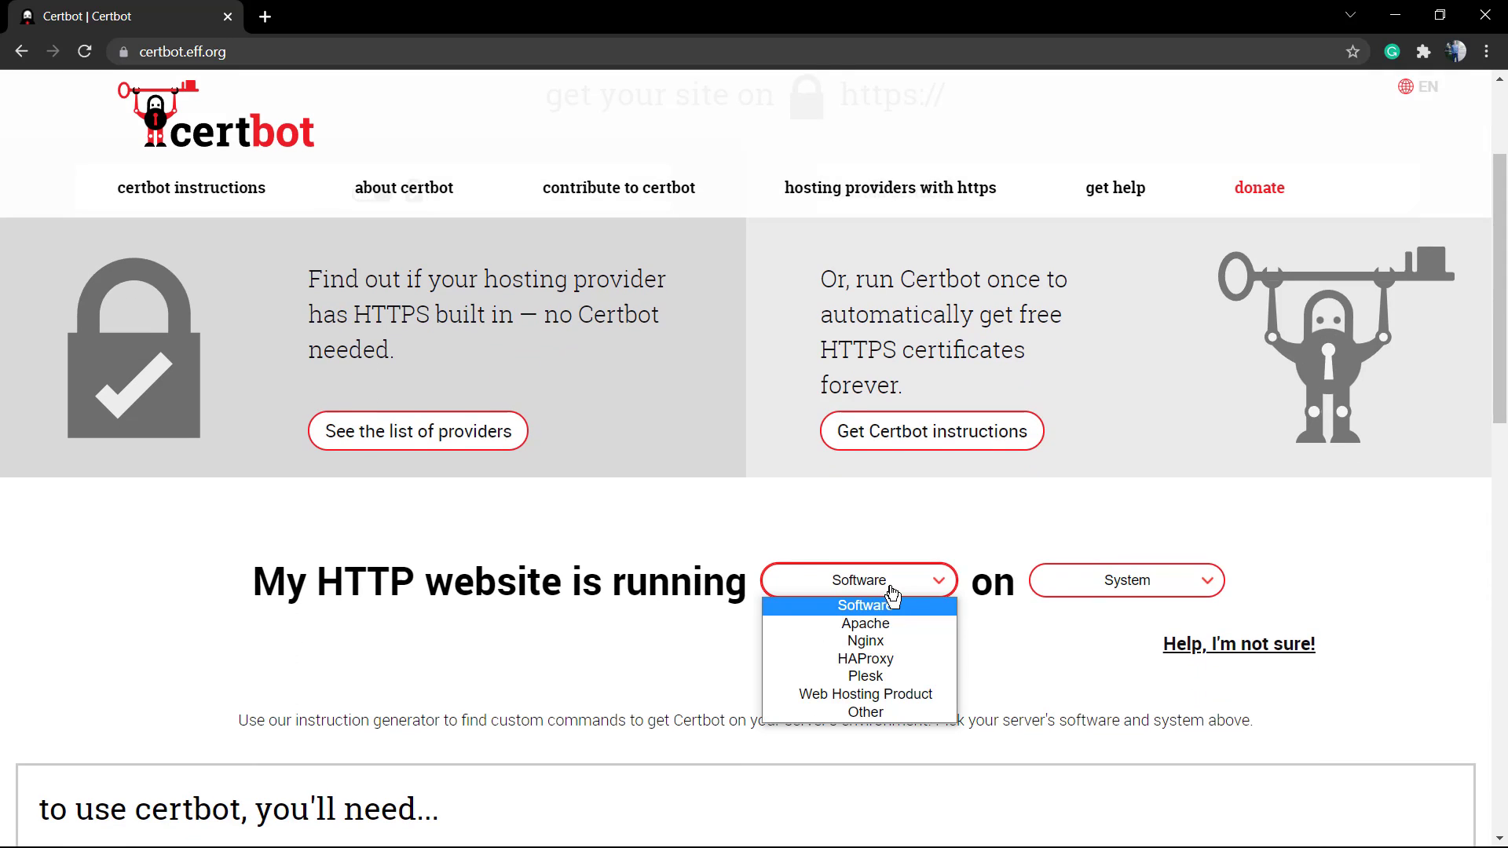
pyautogui.click(892, 603)
pyautogui.click(1047, 580)
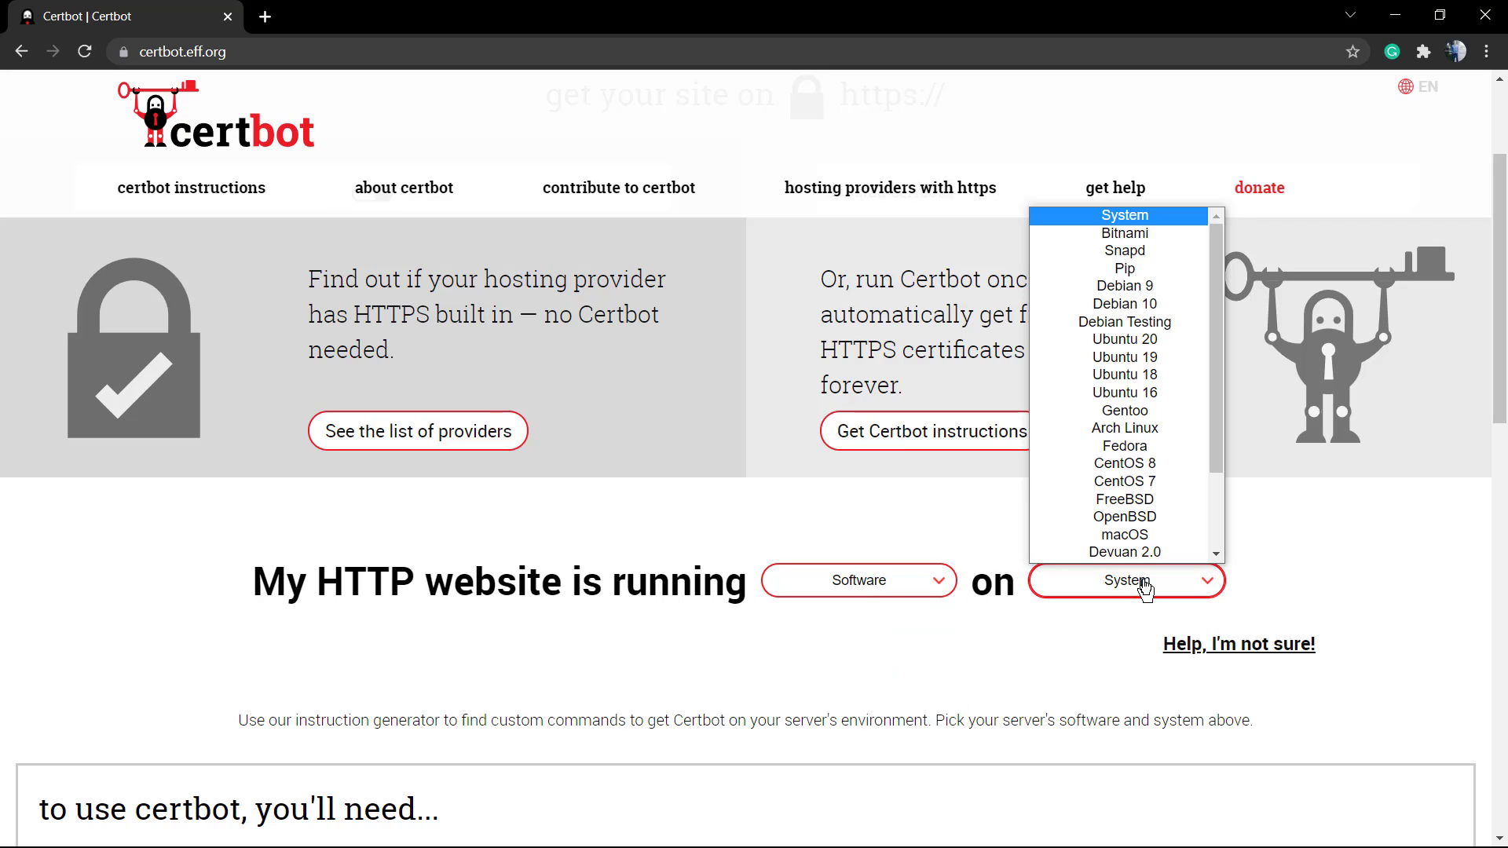
pyautogui.click(1144, 587)
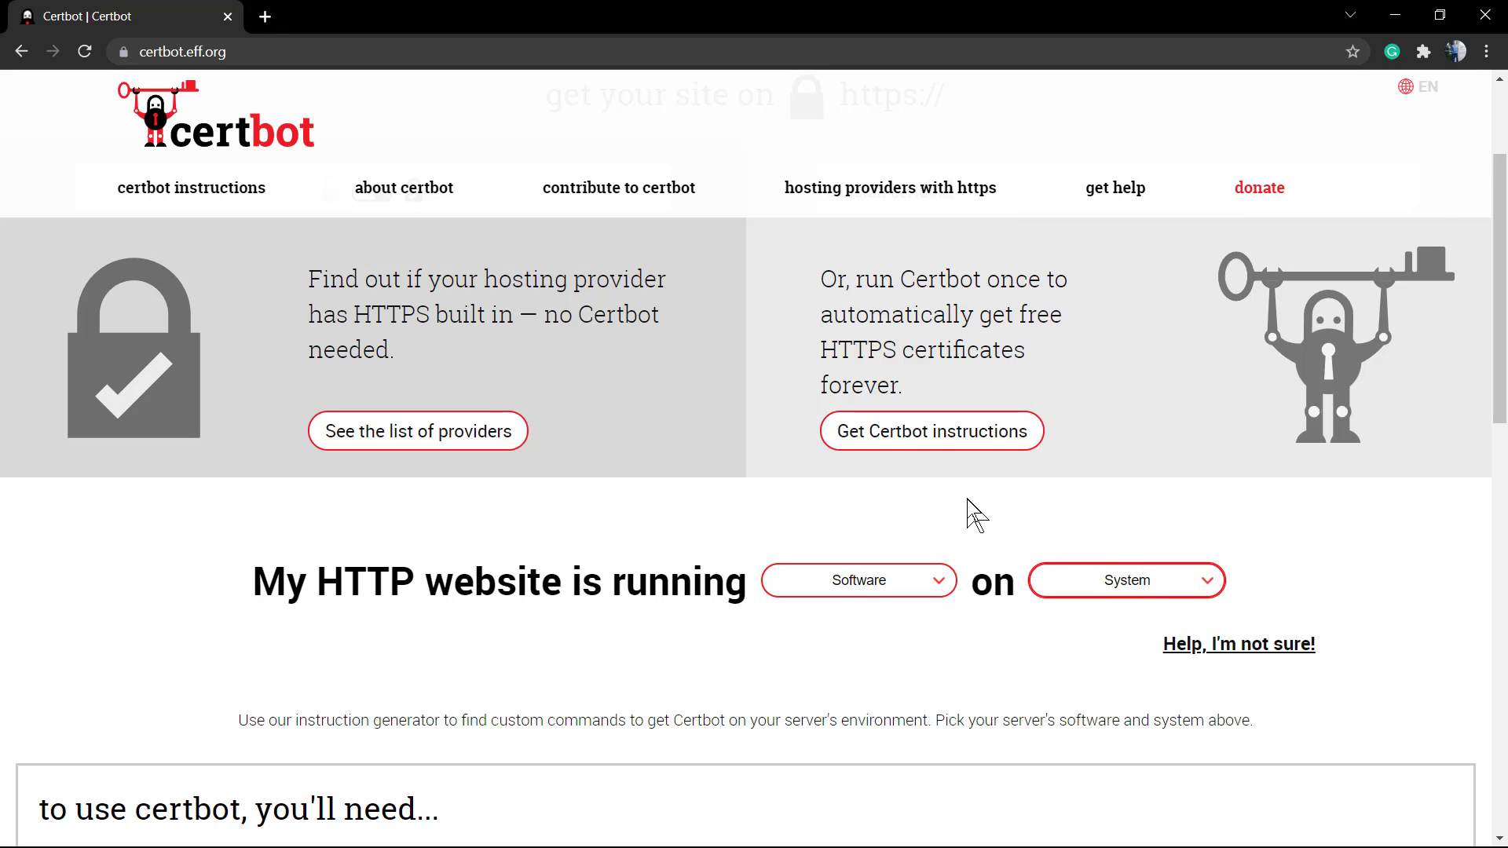
pyautogui.scroll(-2, 971, 513)
pyautogui.scroll(5, 971, 513)
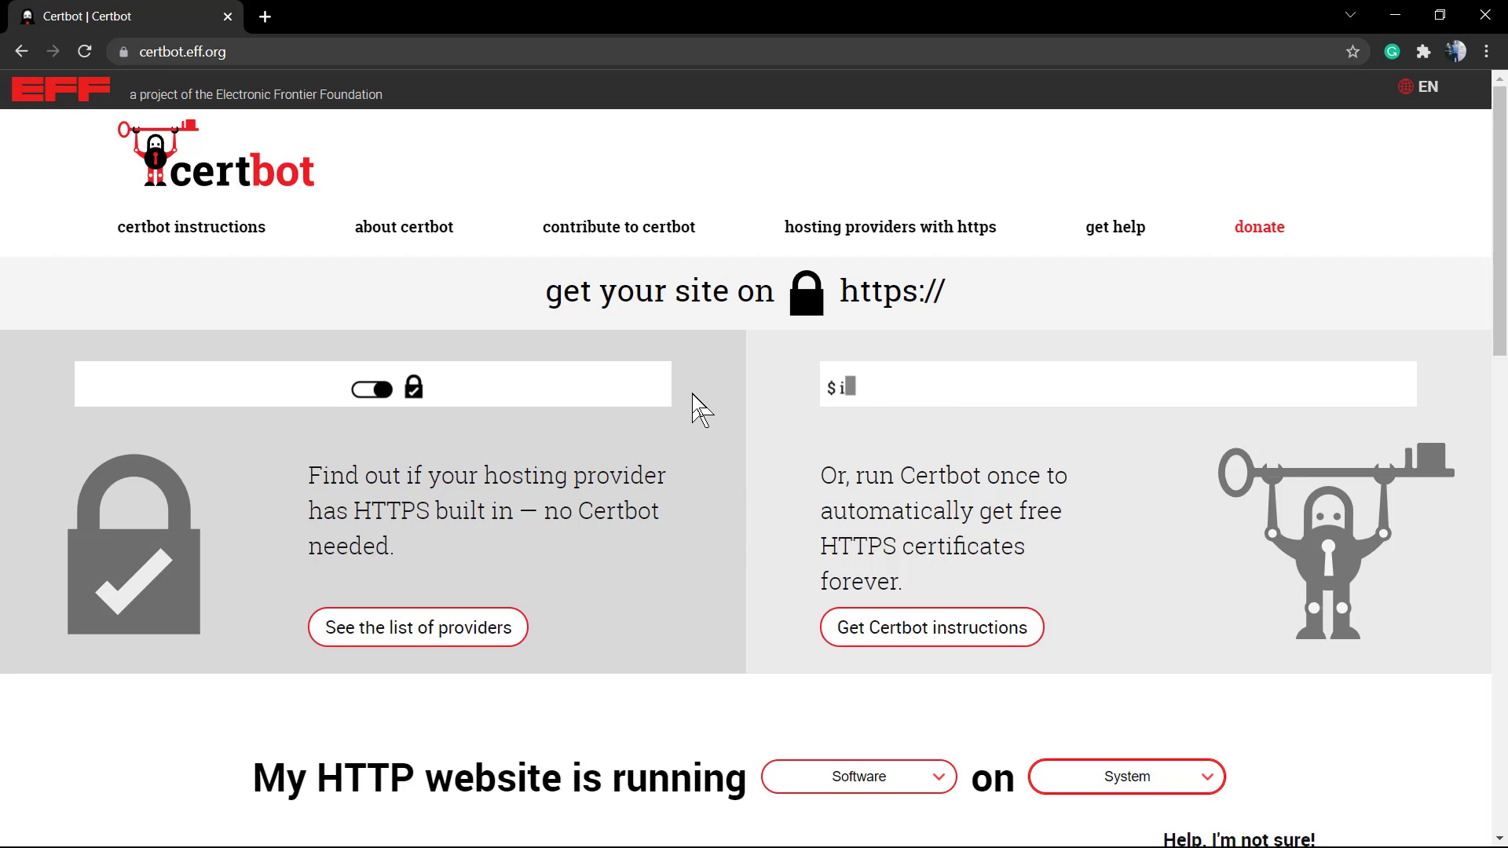
pyautogui.scroll(-1, 691, 393)
pyautogui.scroll(1, 691, 394)
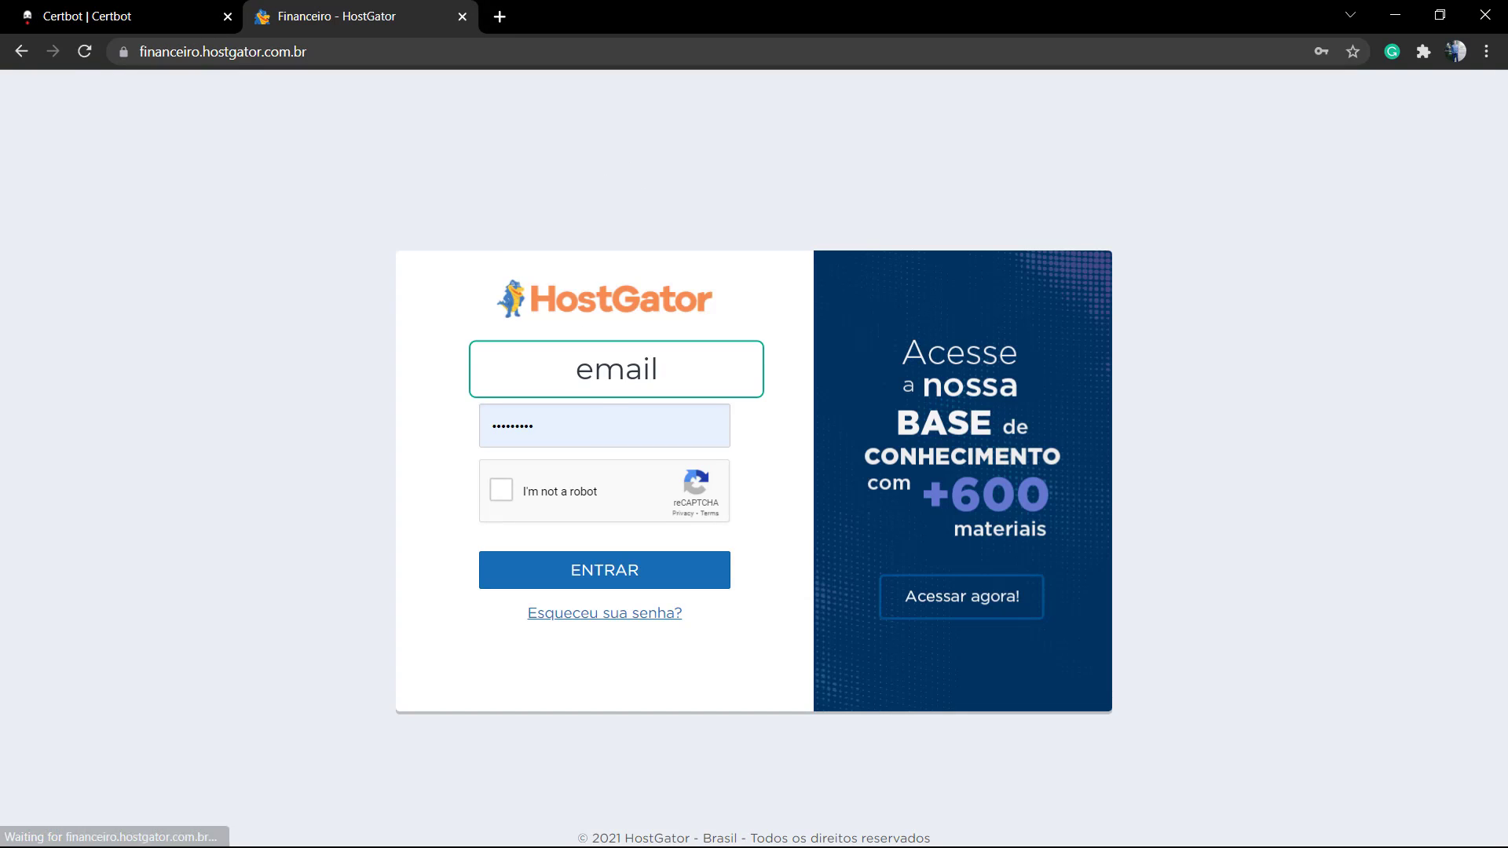
# Step: Pass the reCAPTCHA check and sign in to the HostGator account
pyautogui.click(562, 497)
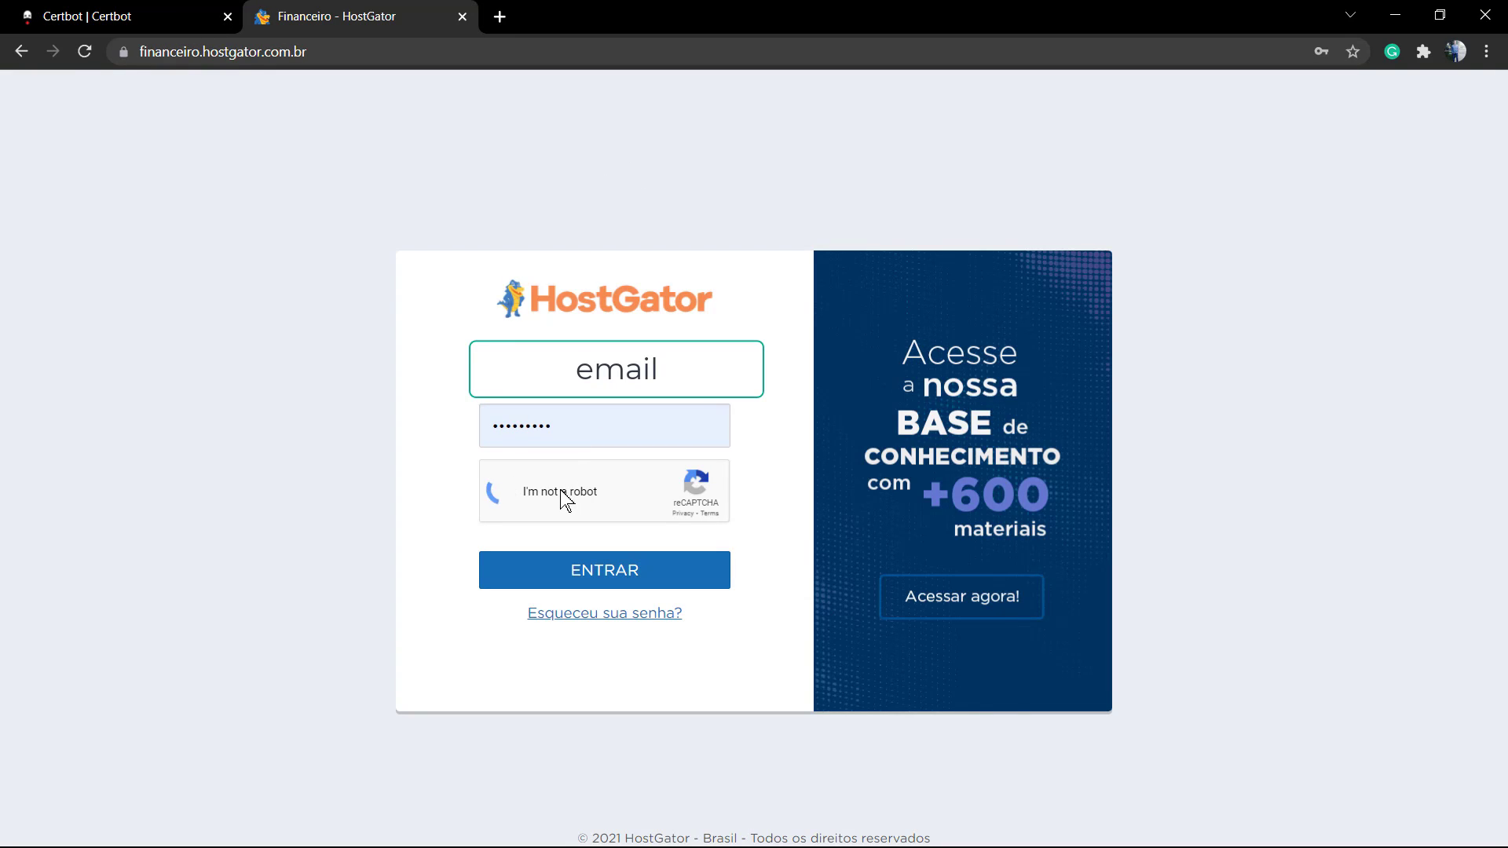
pyautogui.click(598, 577)
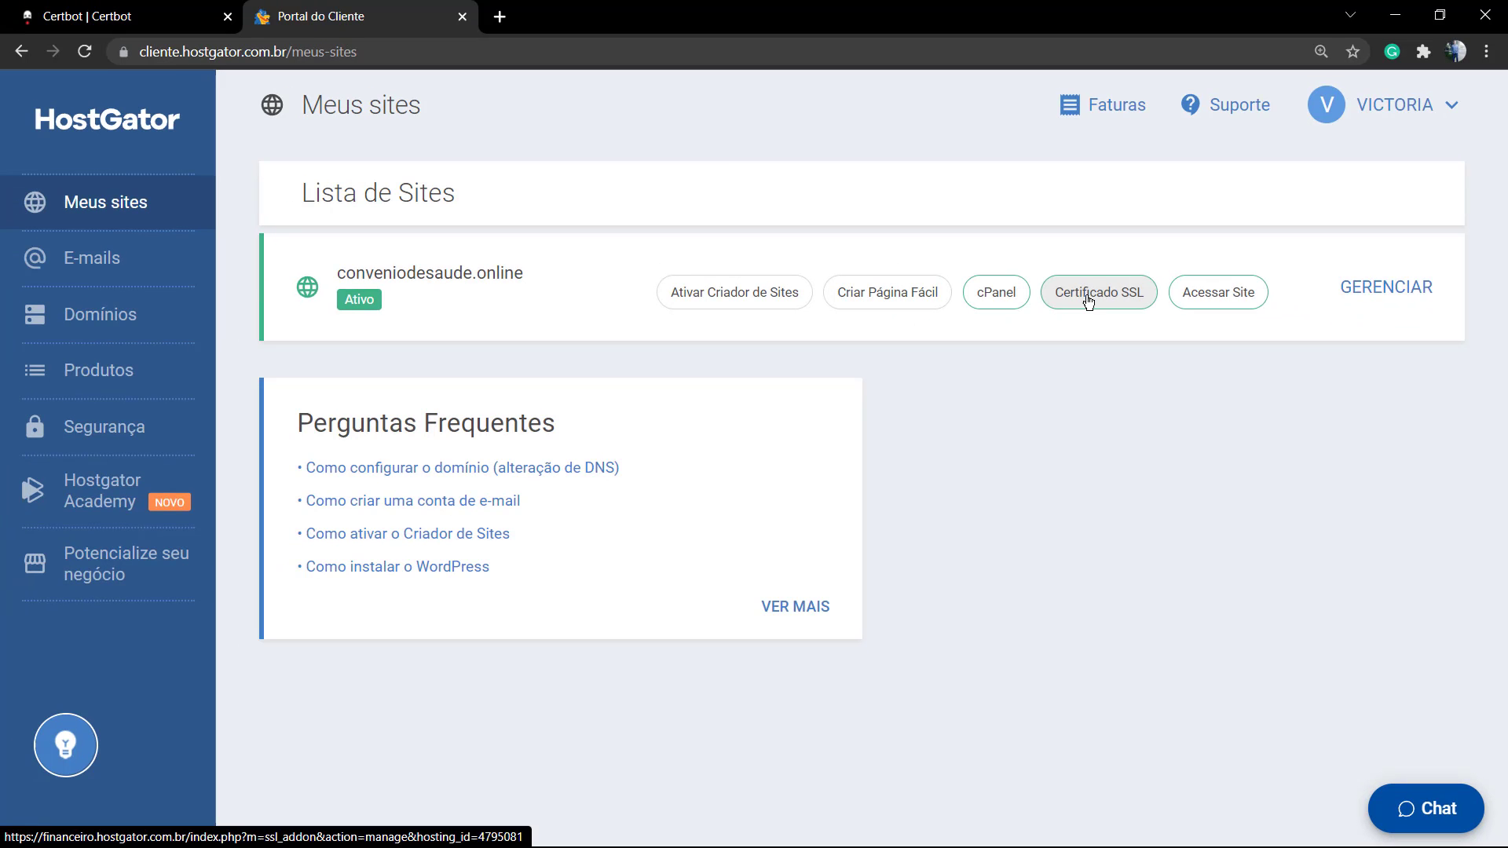
# Step: Open the site's Certificado SSL page and begin a new SSL certificate request
pyautogui.click(1097, 302)
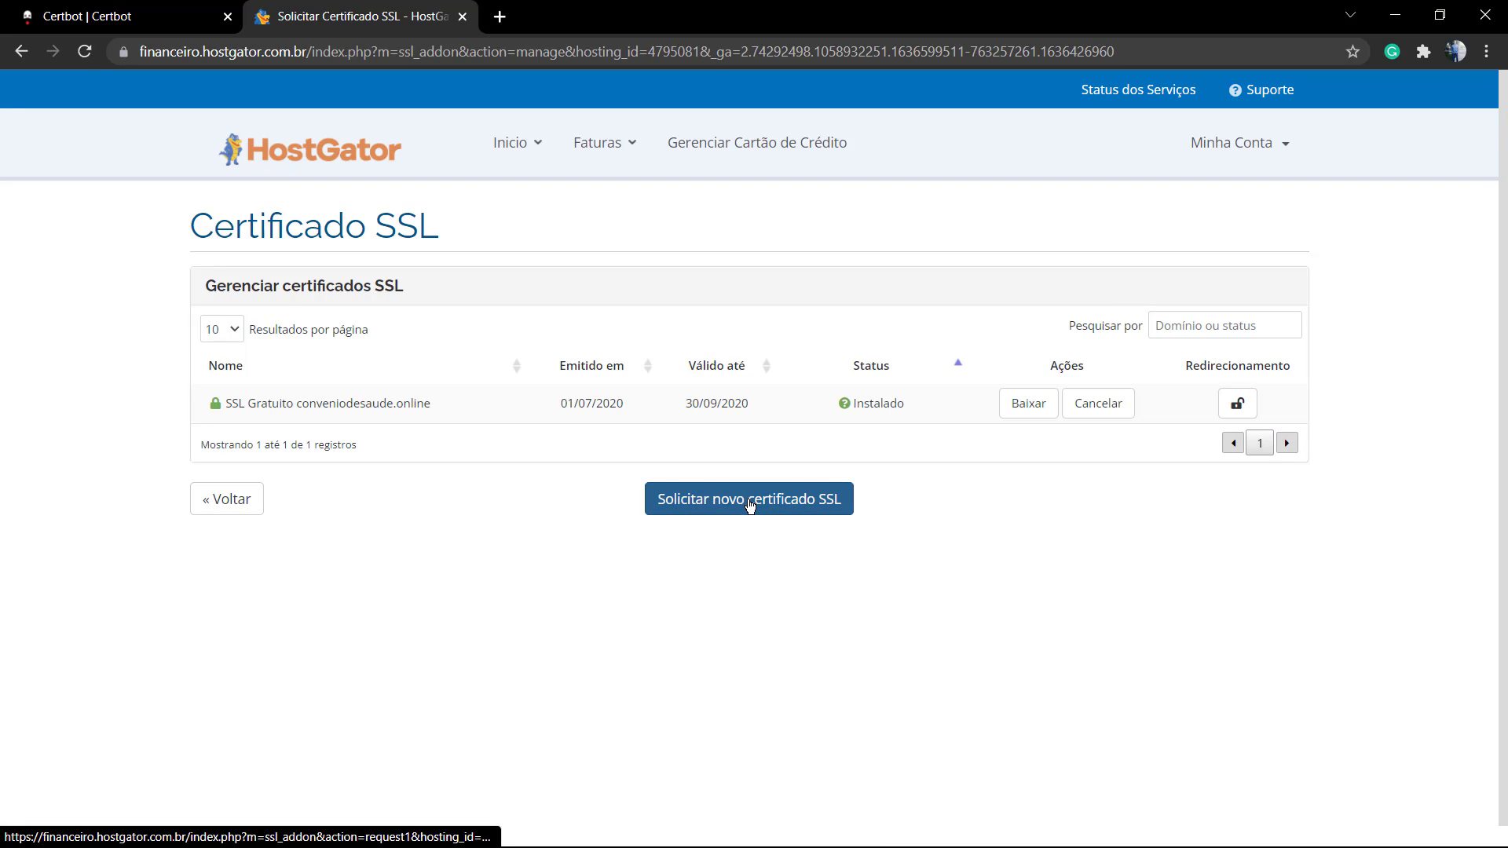
pyautogui.click(726, 509)
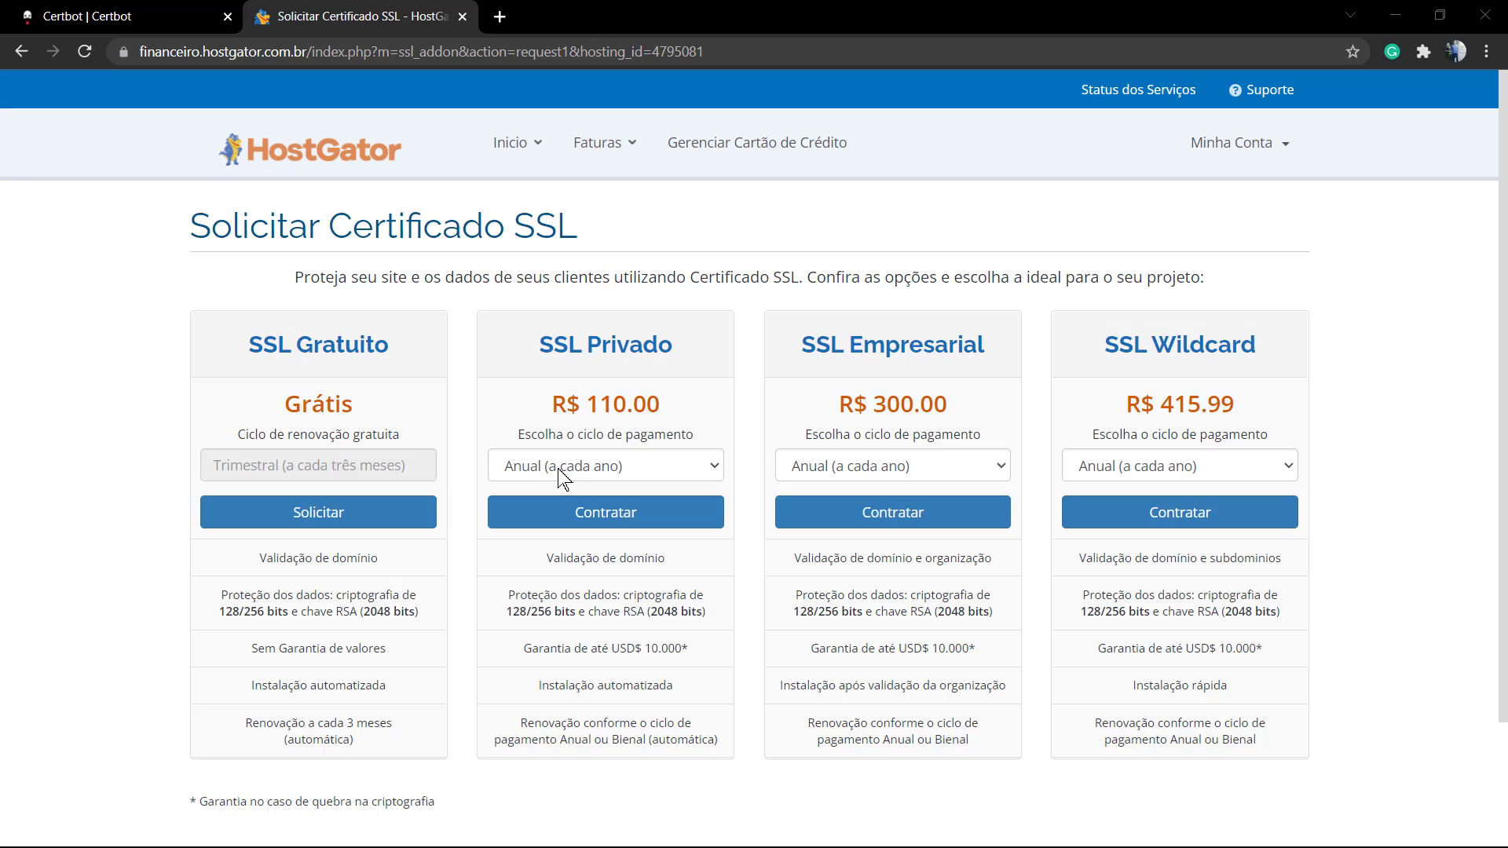
# Step: Choose the free SSL plan with segurosorocaba.com as the installation domain
pyautogui.click(295, 518)
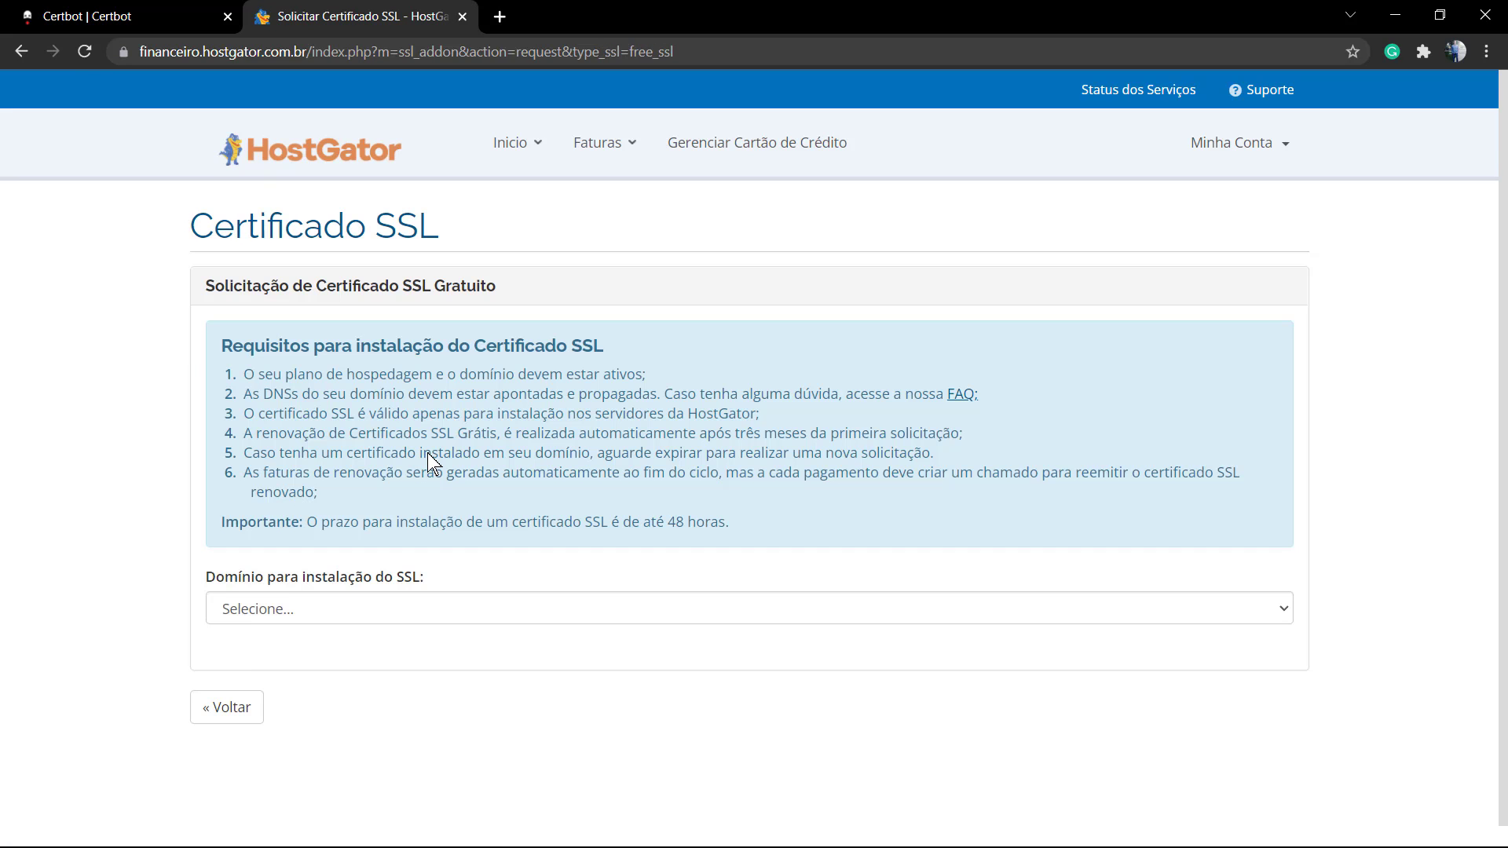
pyautogui.scroll(-1, 428, 452)
pyautogui.click(370, 591)
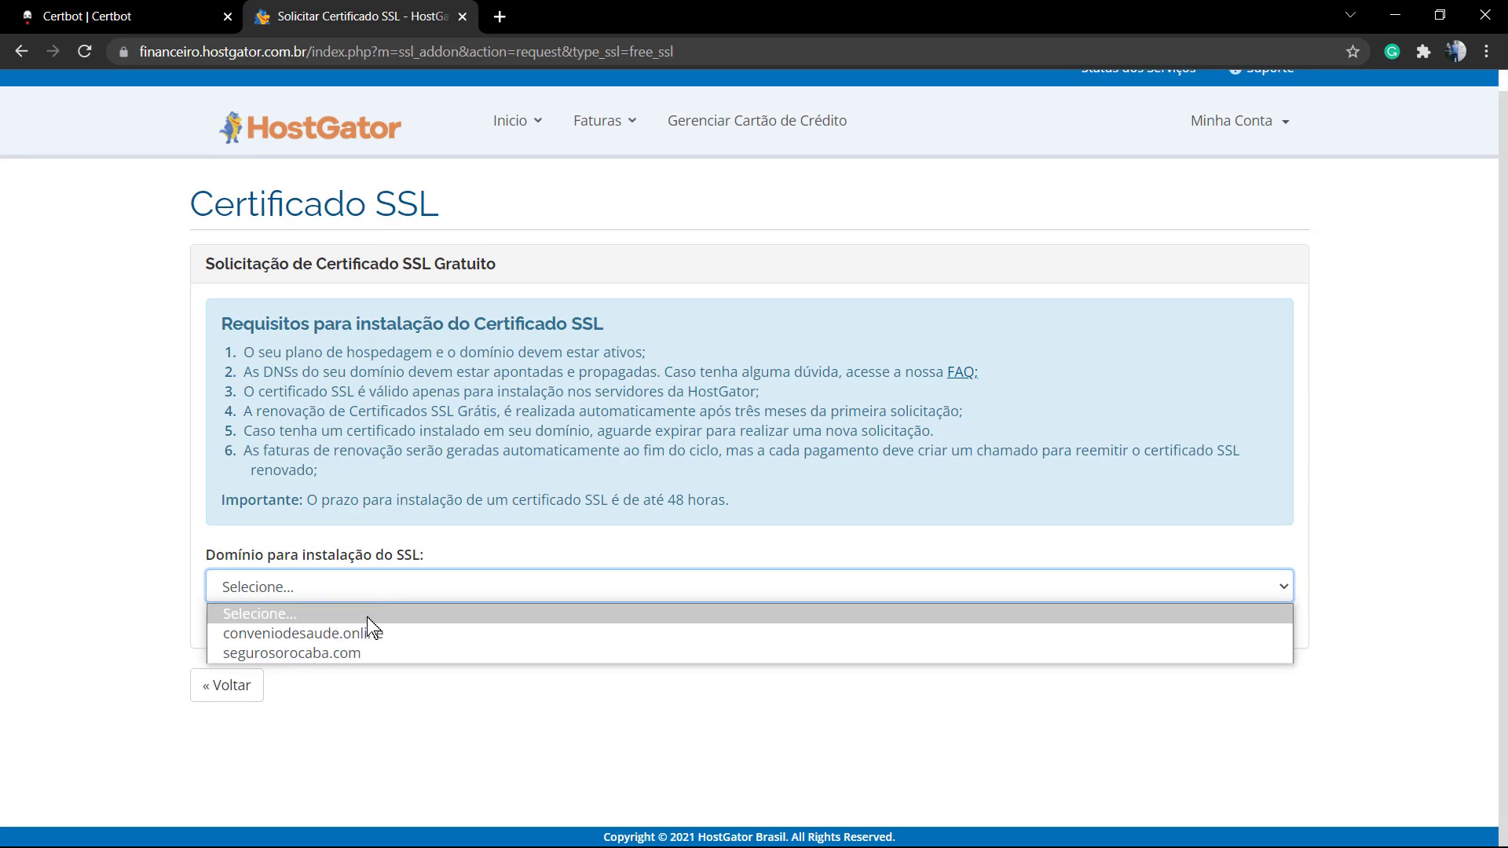
pyautogui.click(319, 653)
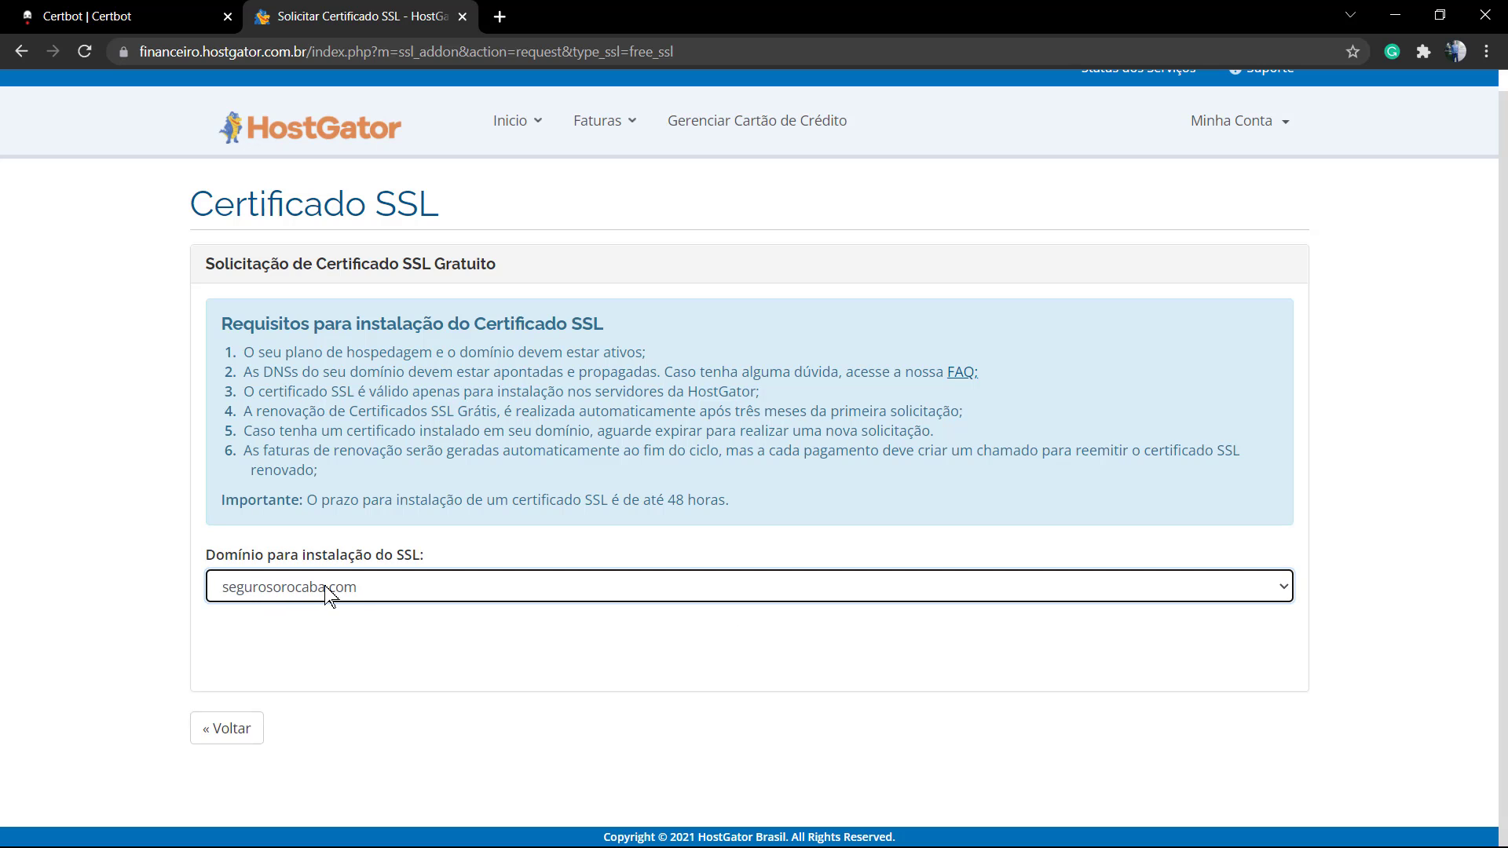
pyautogui.scroll(-1, 336, 550)
pyautogui.scroll(-2, 337, 508)
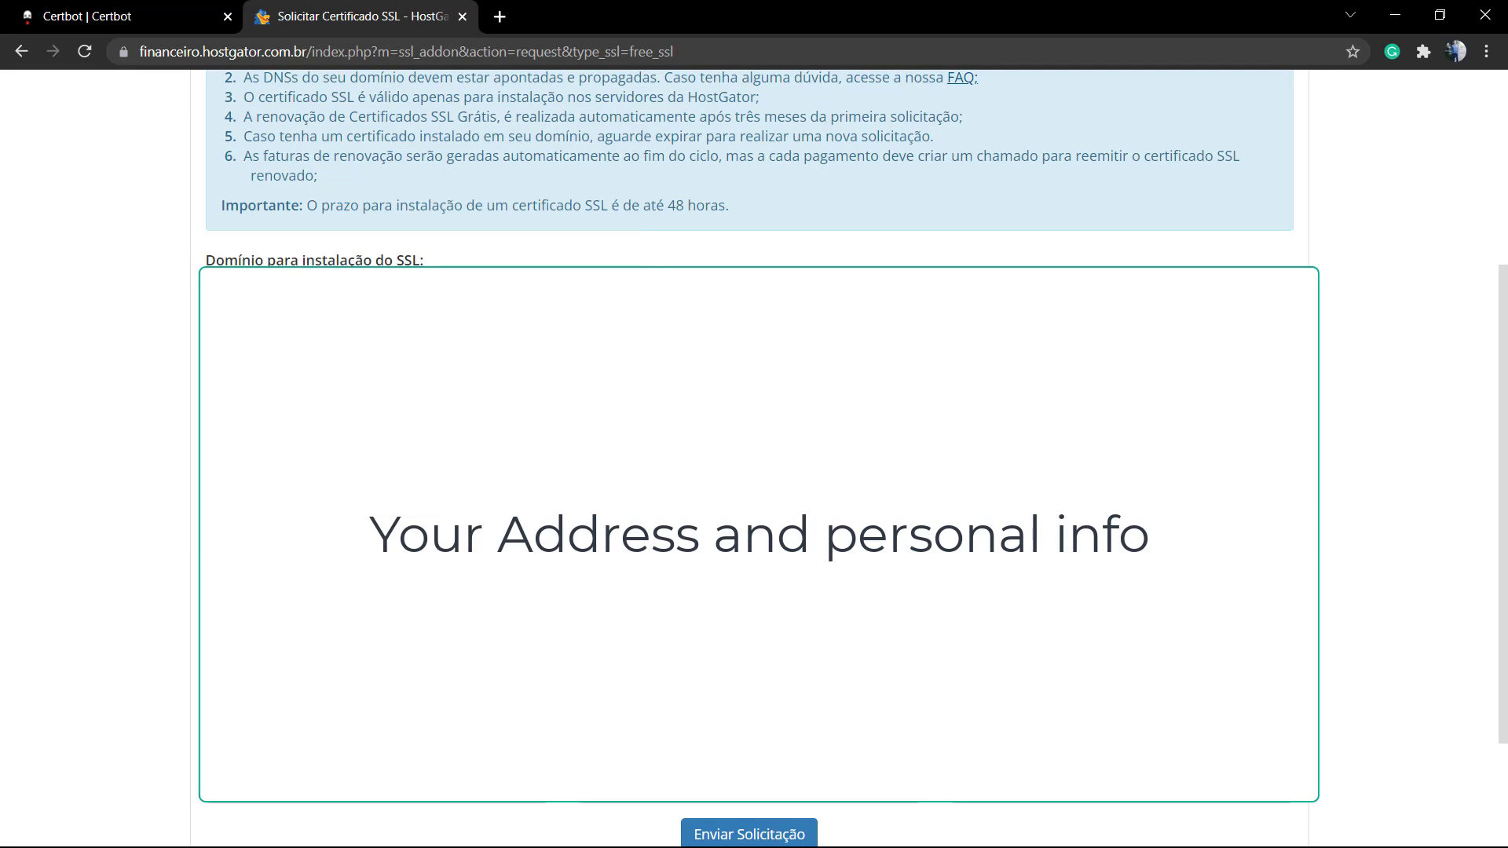
# Step: Review the form's company, address and contact fields, then leave the Endereço field
pyautogui.scroll(-1, 753, 196)
pyautogui.scroll(-1, 754, 196)
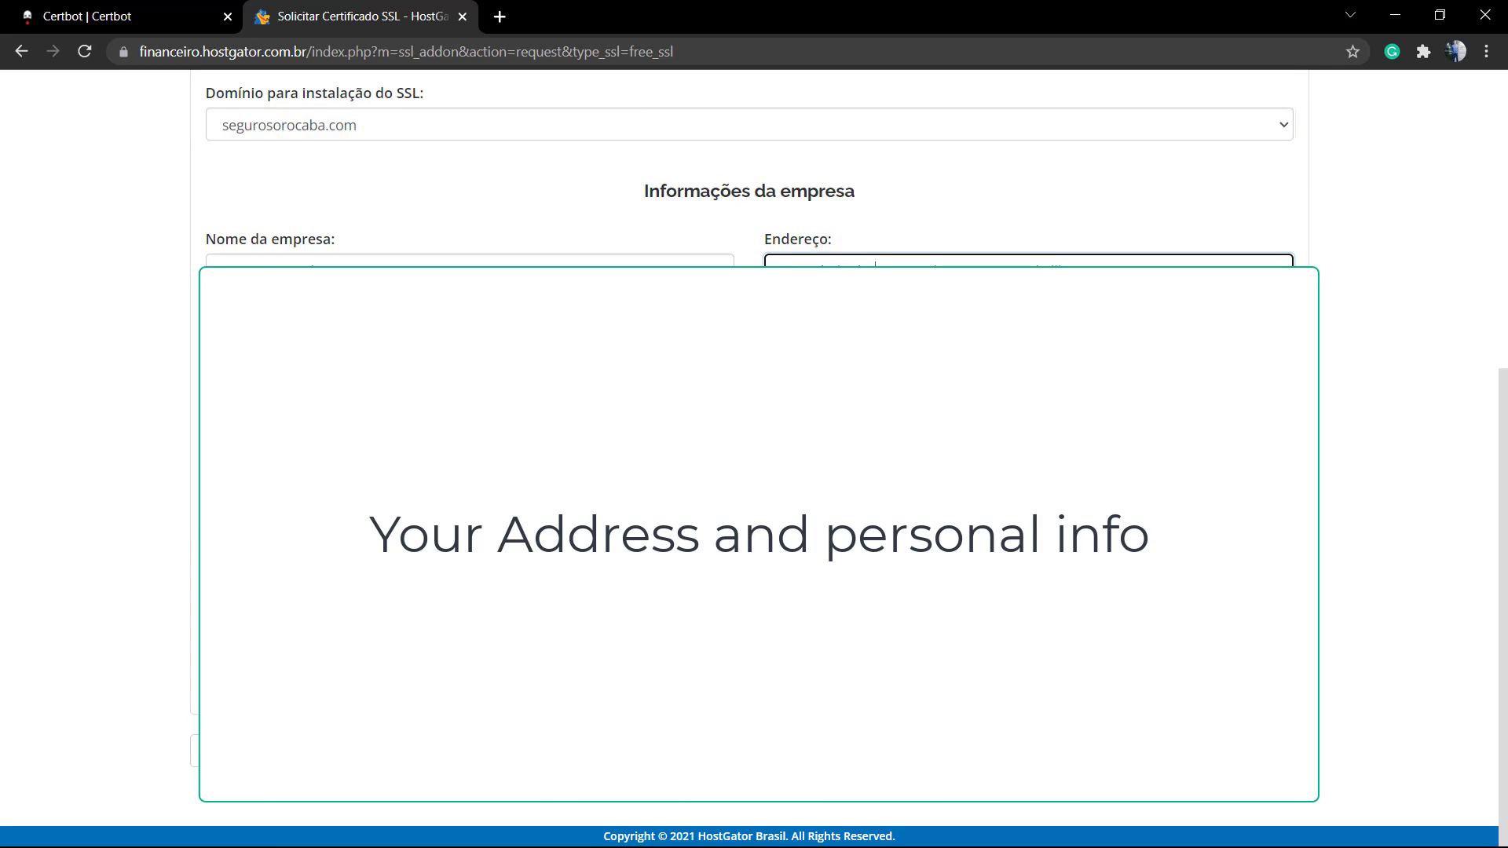
pyautogui.scroll(3, 72, 603)
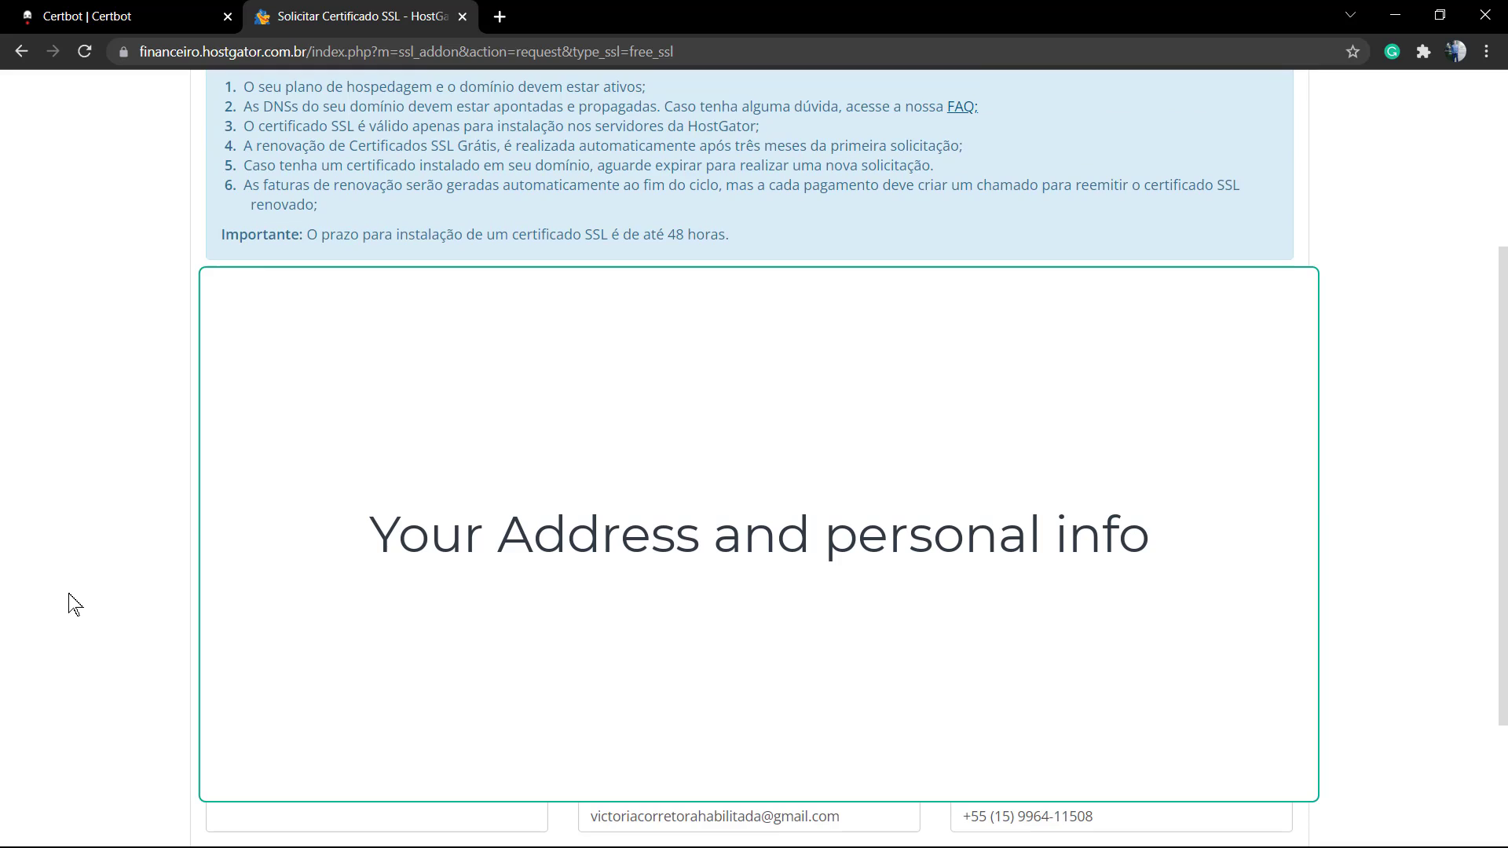
pyautogui.scroll(1, 69, 604)
pyautogui.scroll(1, 59, 611)
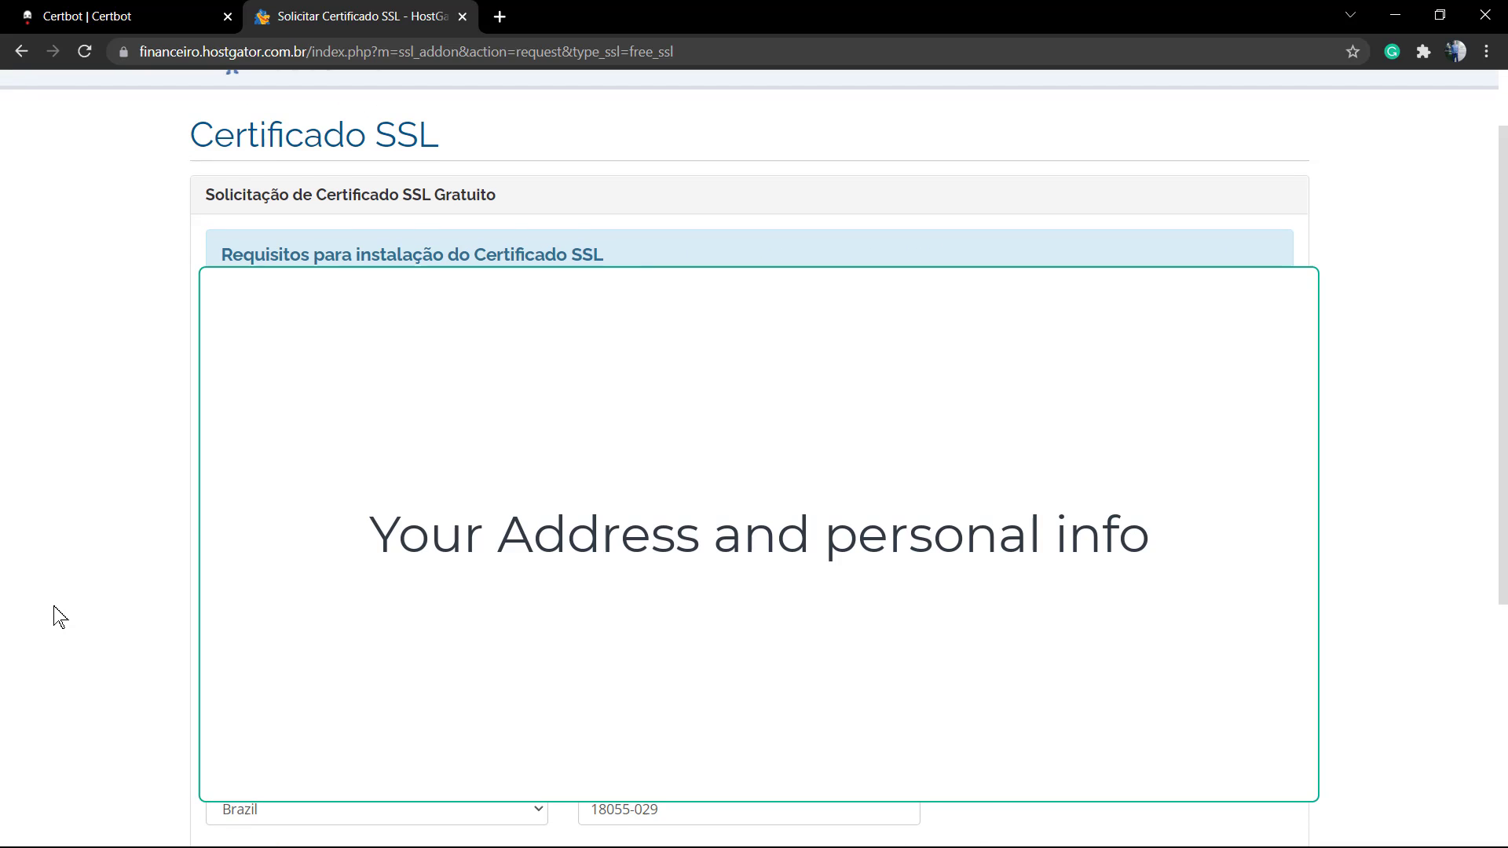
pyautogui.scroll(1, 57, 616)
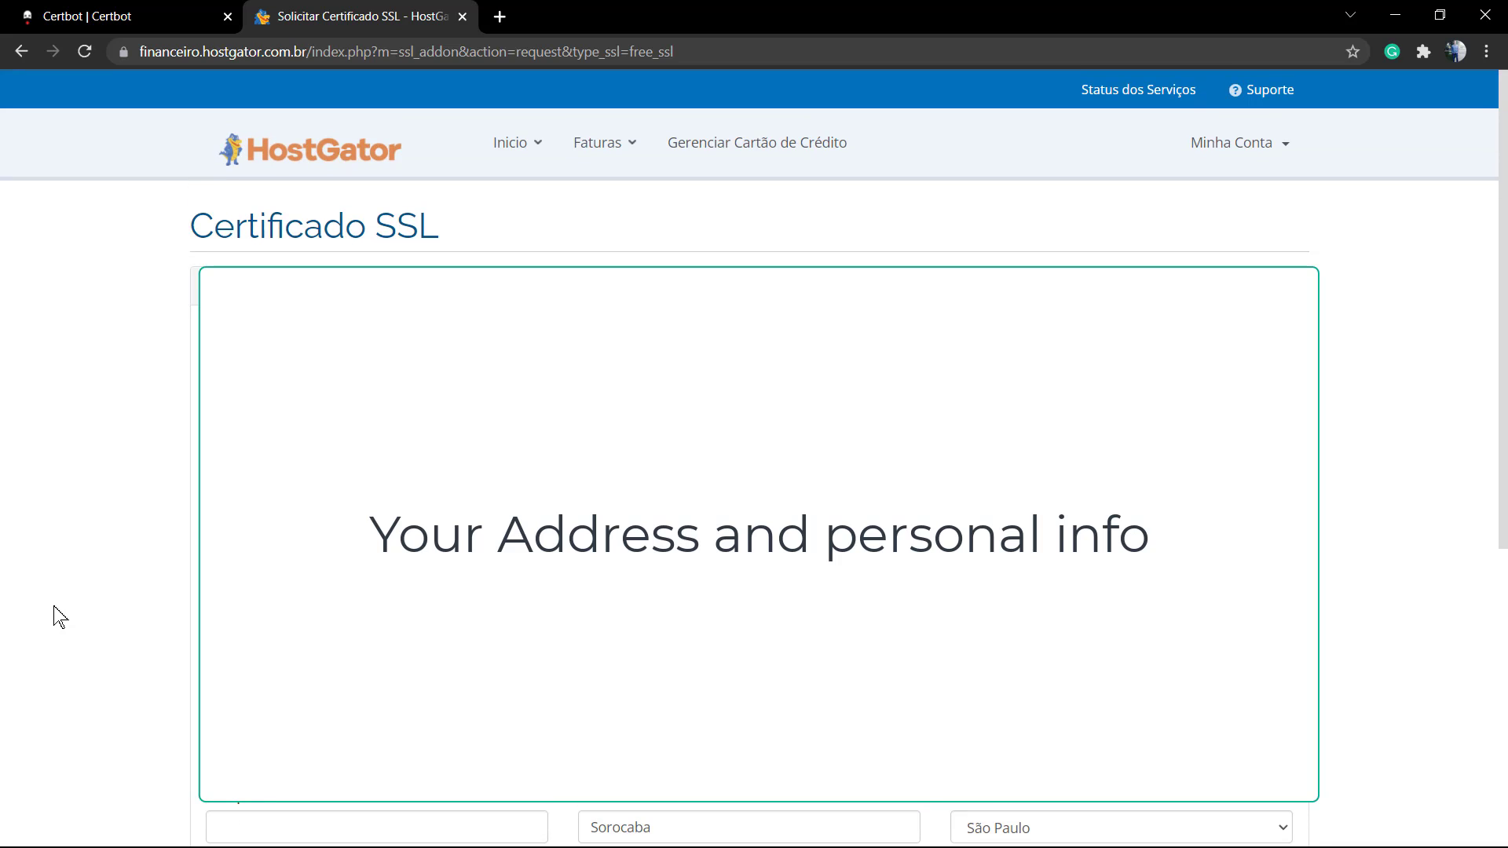
pyautogui.scroll(-2, 56, 617)
pyautogui.scroll(-3, 56, 616)
pyautogui.press('Tab')
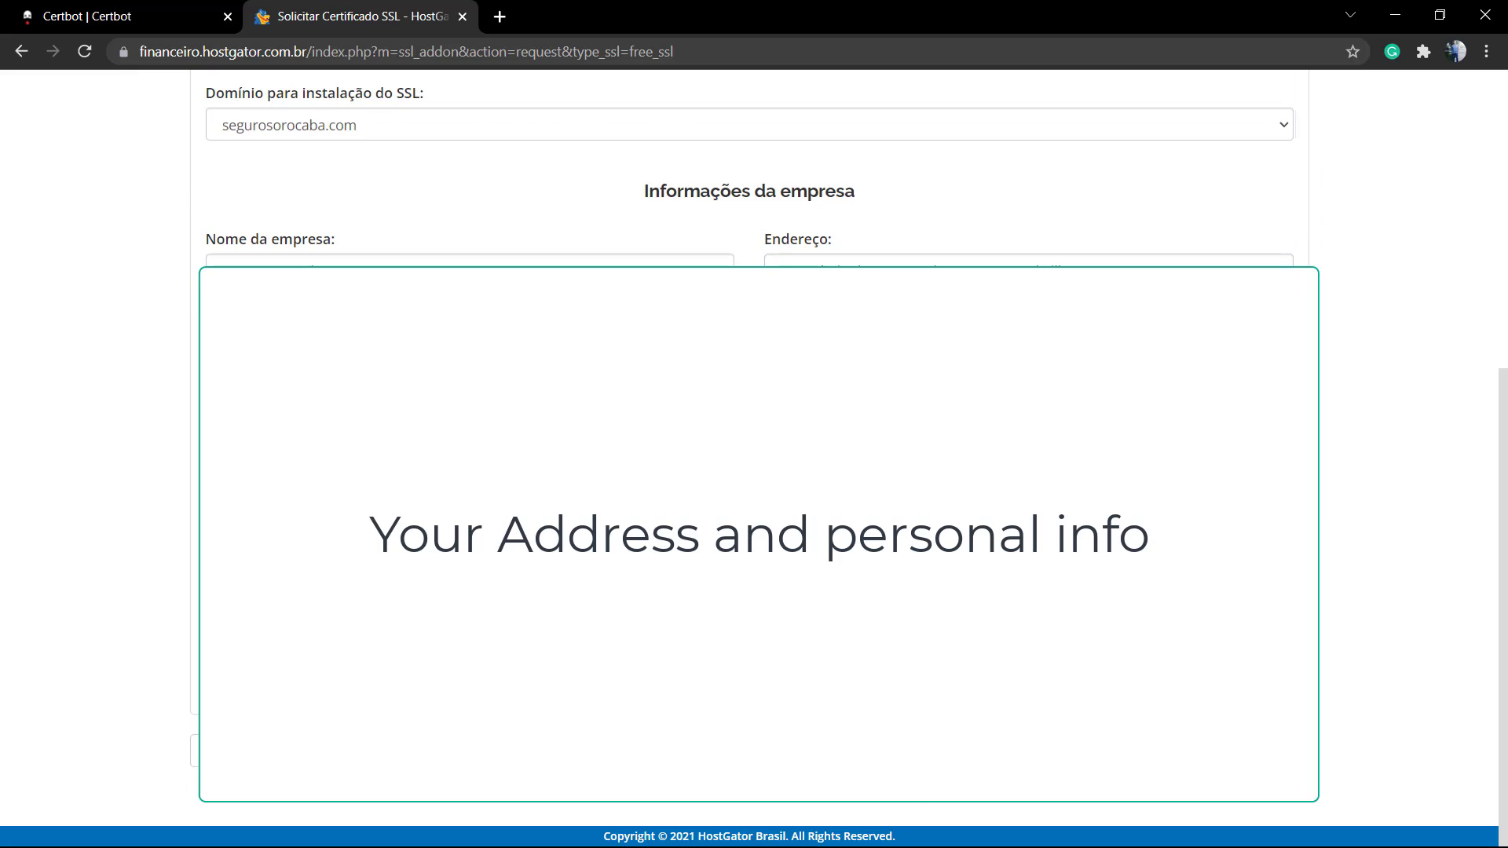